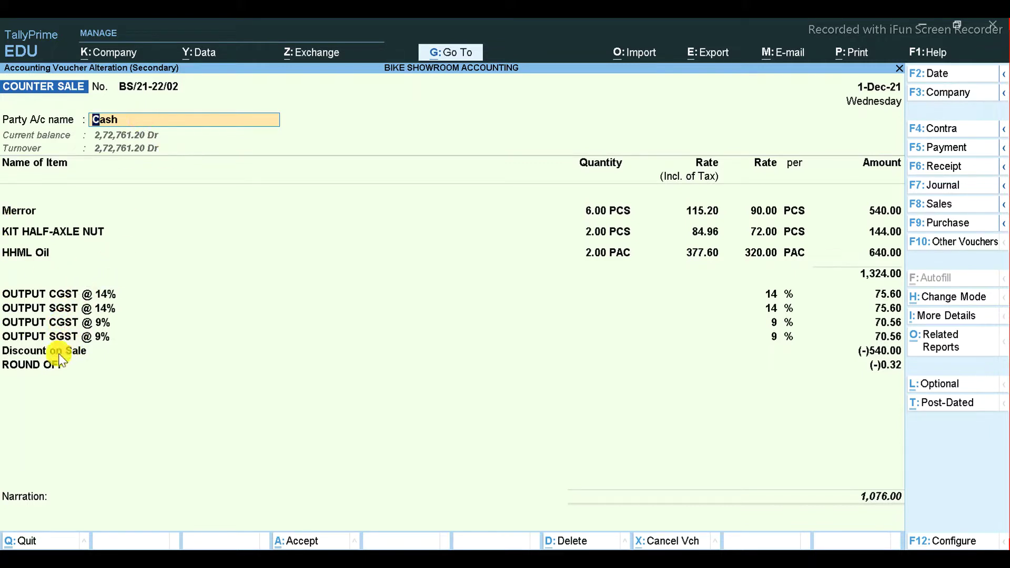
click(27, 354)
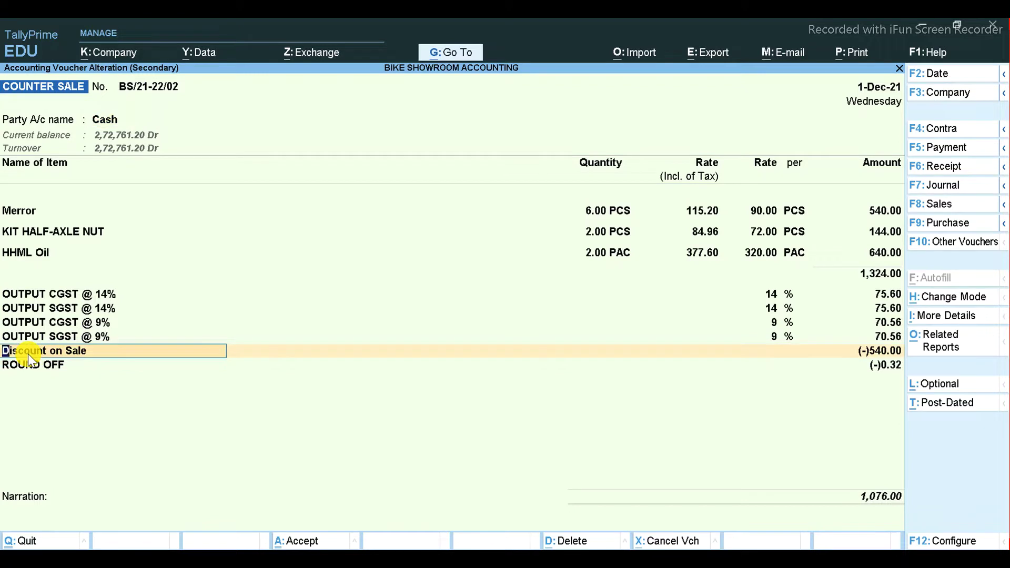
key(Return)
key(Return)
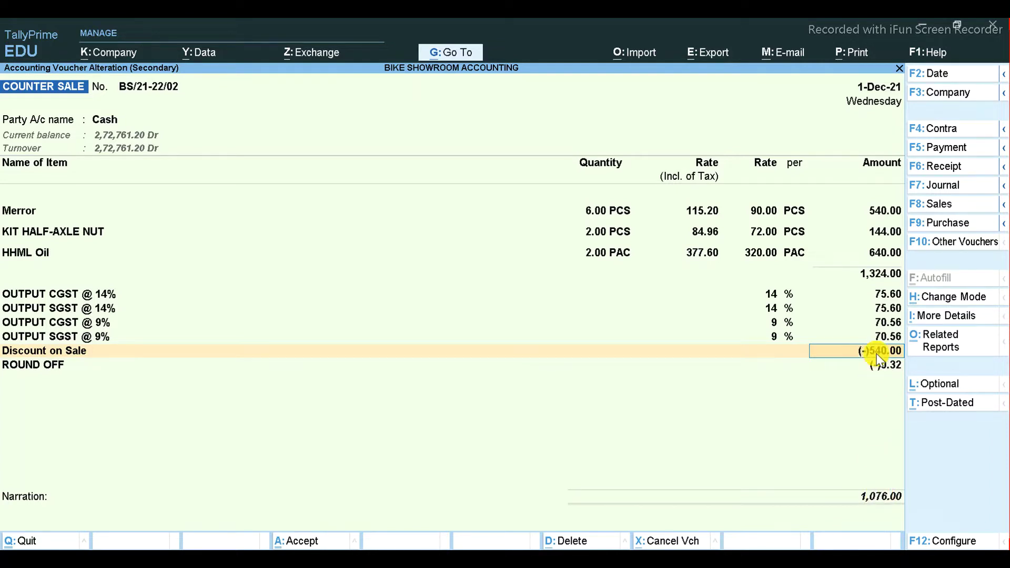
text(0)
key(Return)
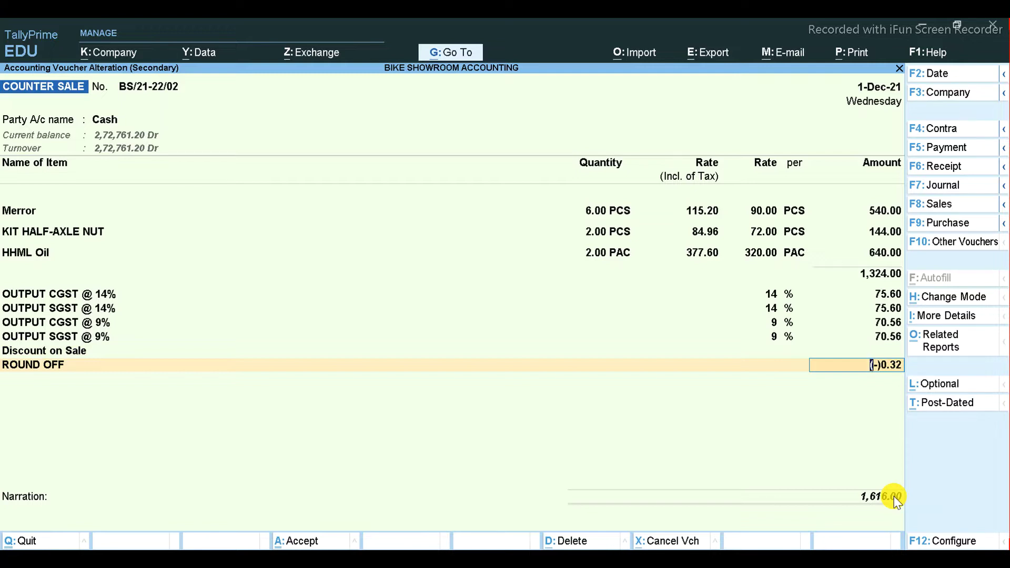
key(BackSpace)
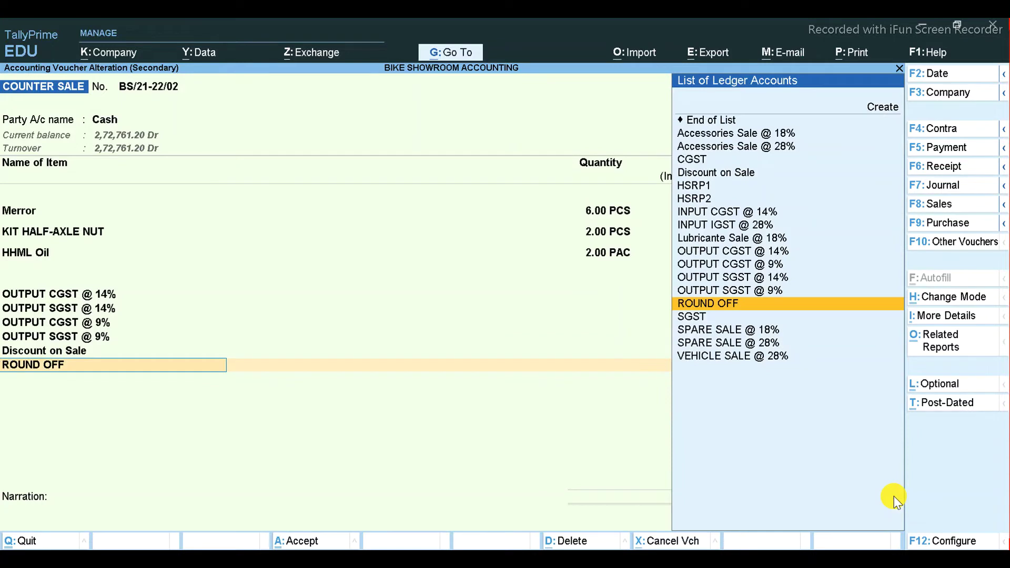
key(BackSpace)
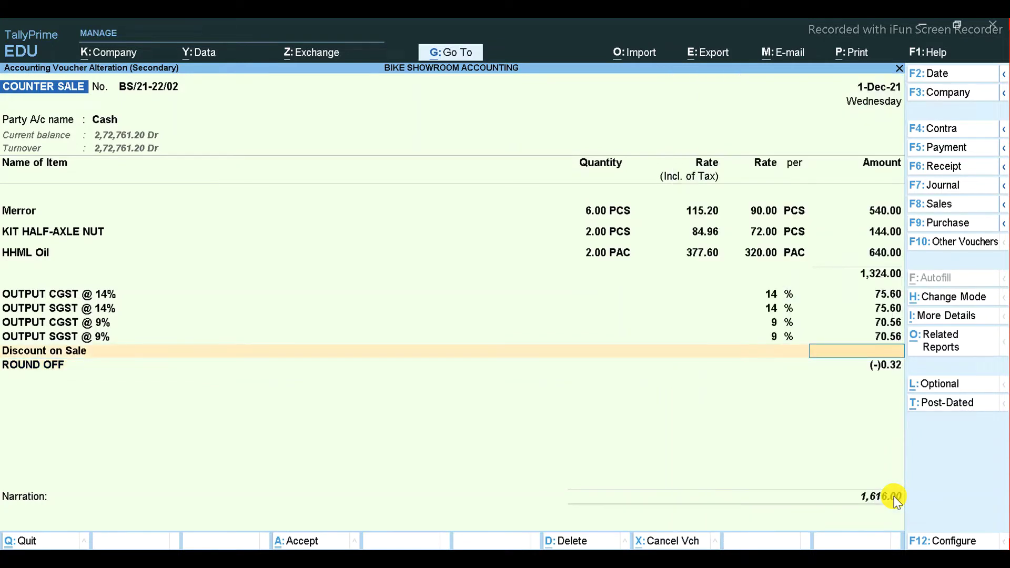
text(-16)
key(Return)
key(Return)
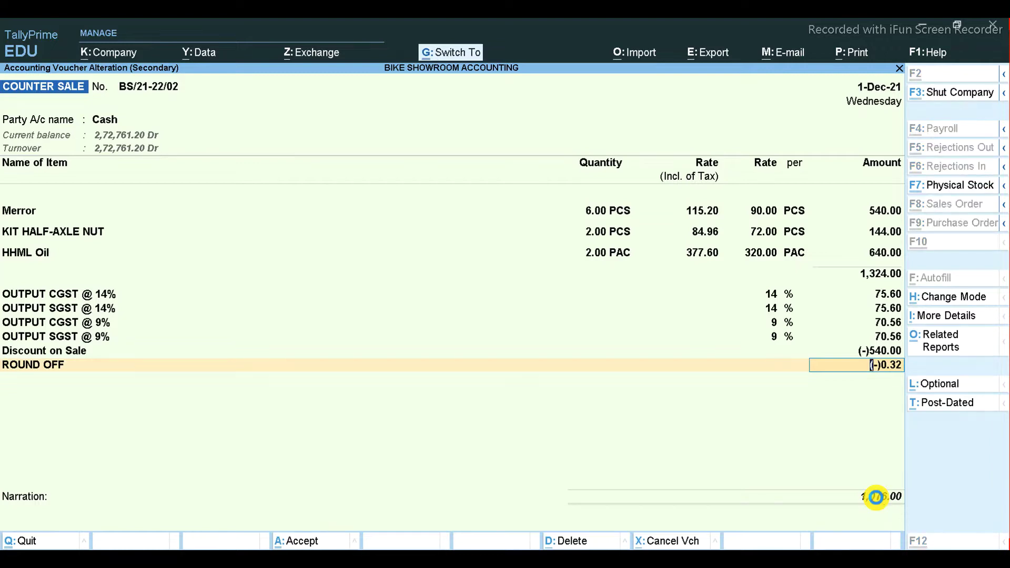
Close the voucher and go from Gateway through Statutory Reports and GST Reports to GSTR-1
key(ctrl+a)
key(Escape)
key(Escape)
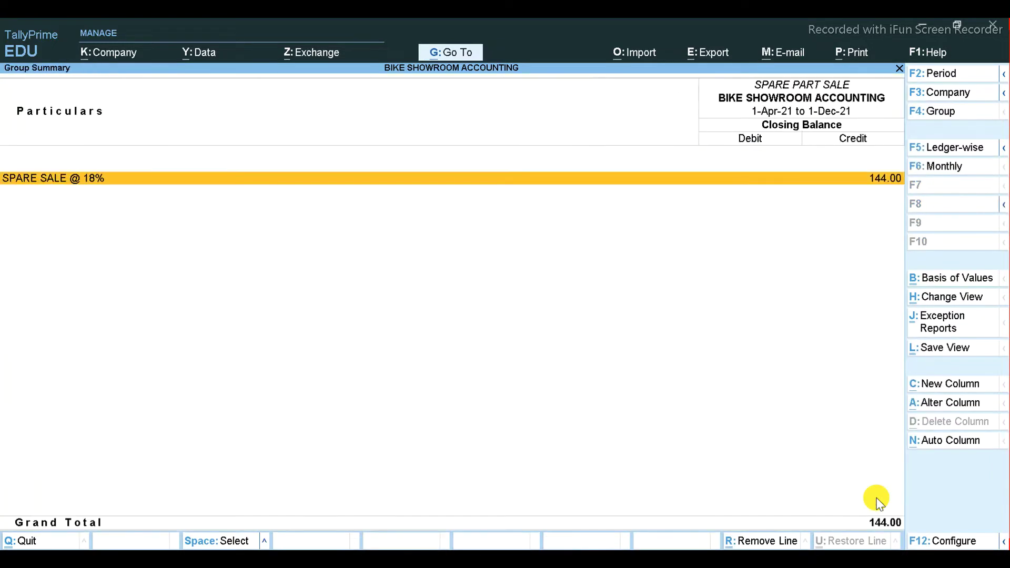
key(Escape)
key(Escape)
key(Escape)
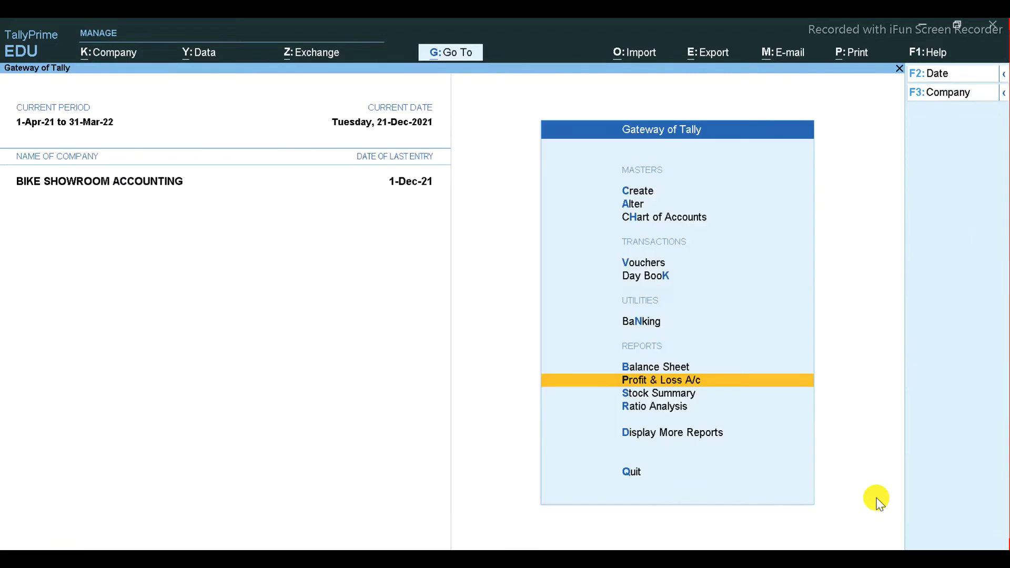
key(d)
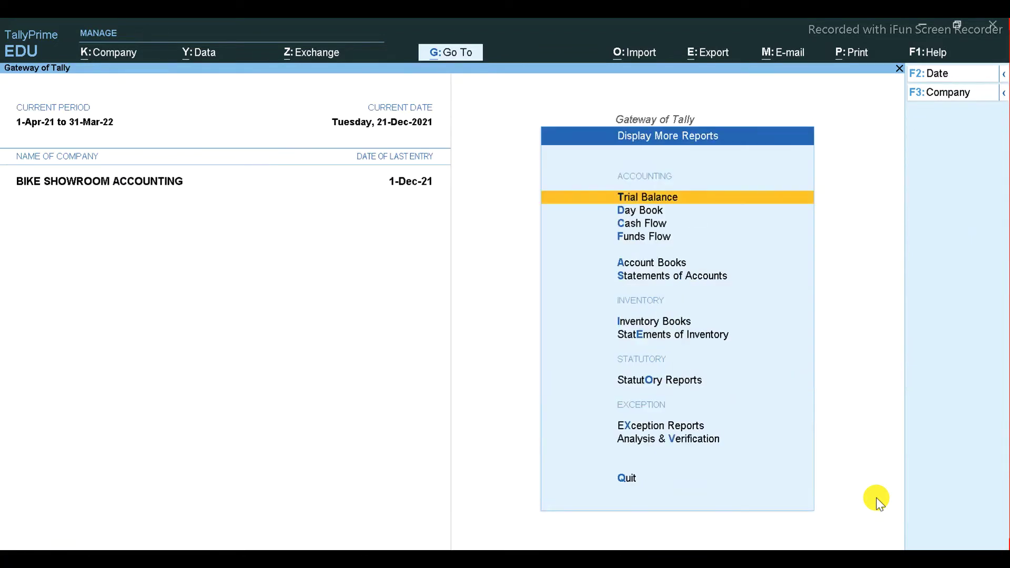
key(Down)
key(Down)
key(Down)
key(Down)
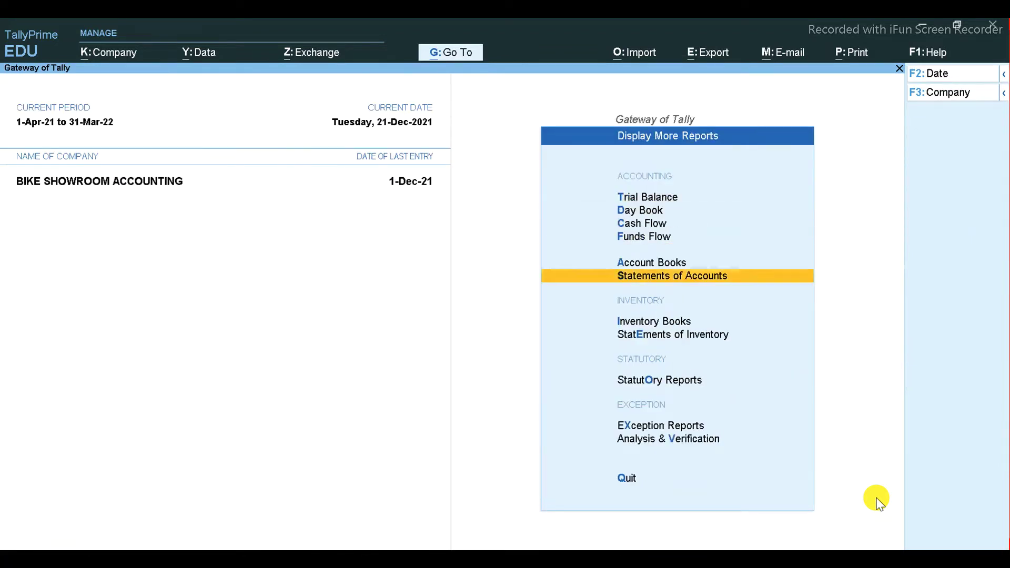
key(Down)
key(Down)
key(Down)
key(Up)
key(Return)
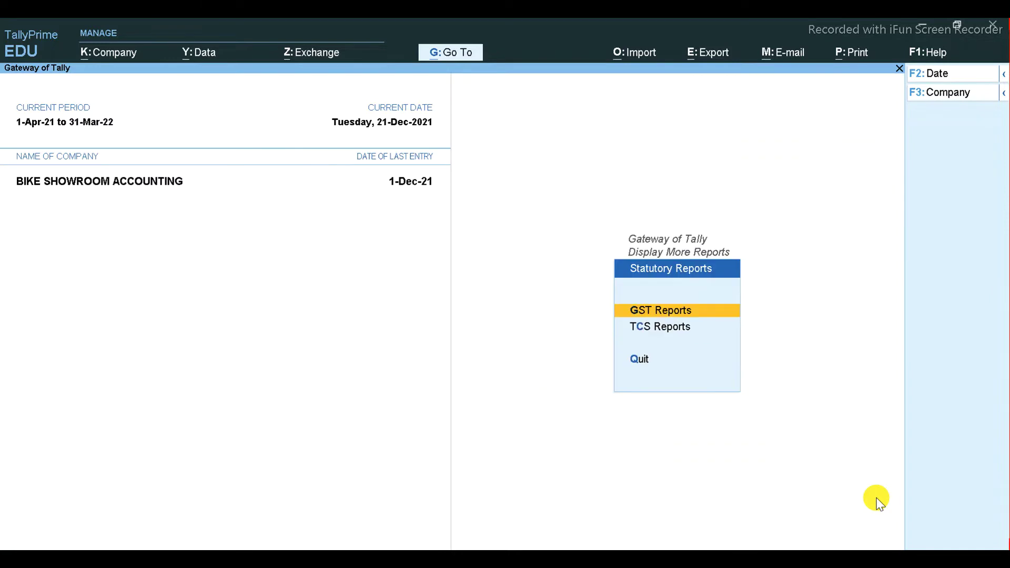
key(Return)
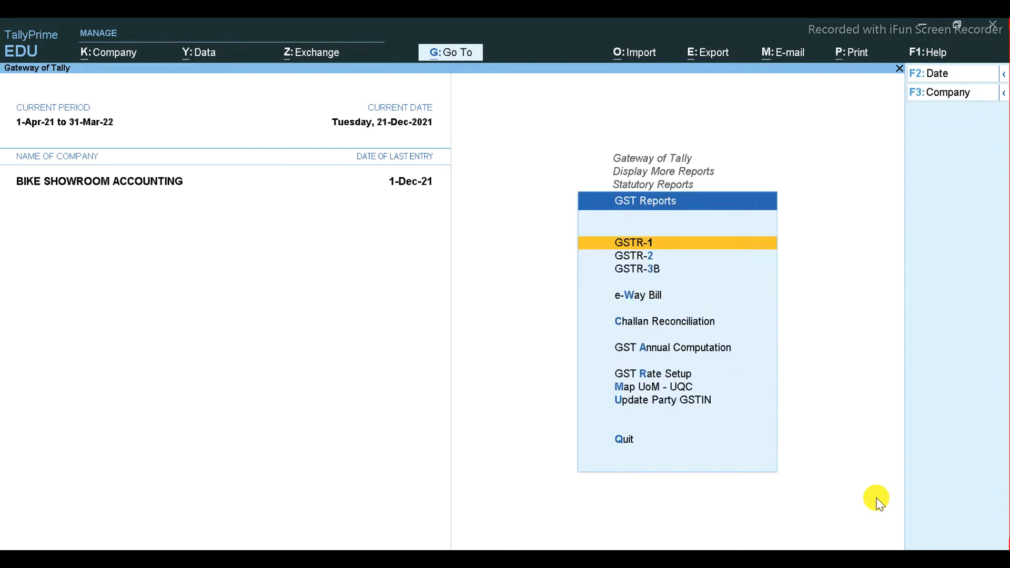
key(Return)
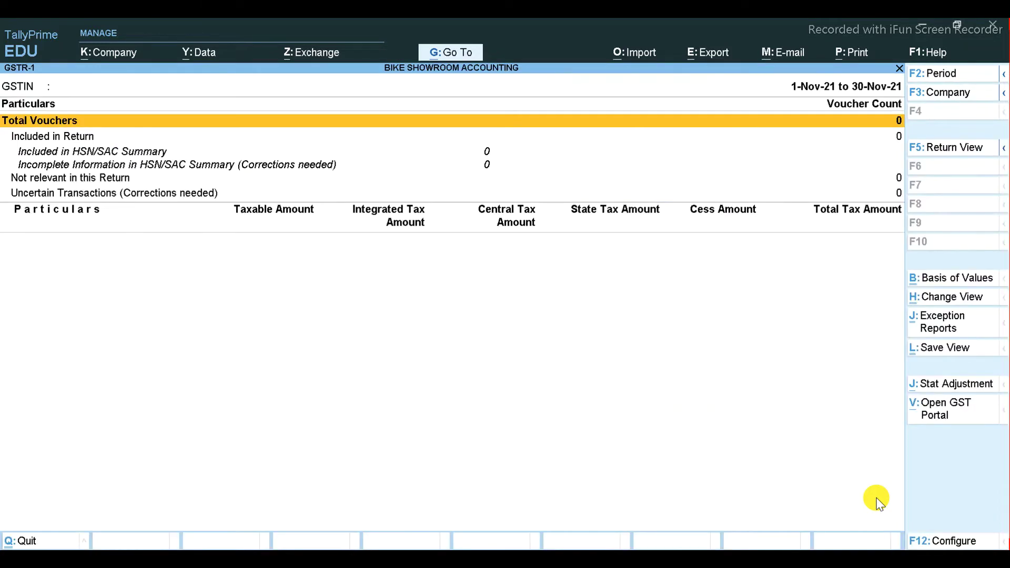
Set the GSTR-1 period to 1-12-2021 through 31-12-2021
click(940, 78)
text(1.1)
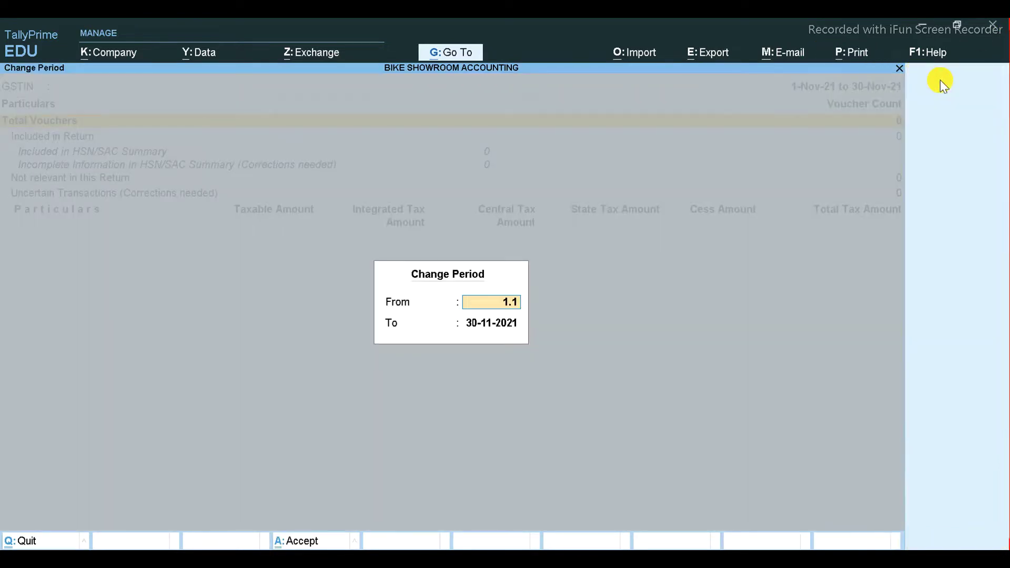
text(2)
key(Return)
text(31)
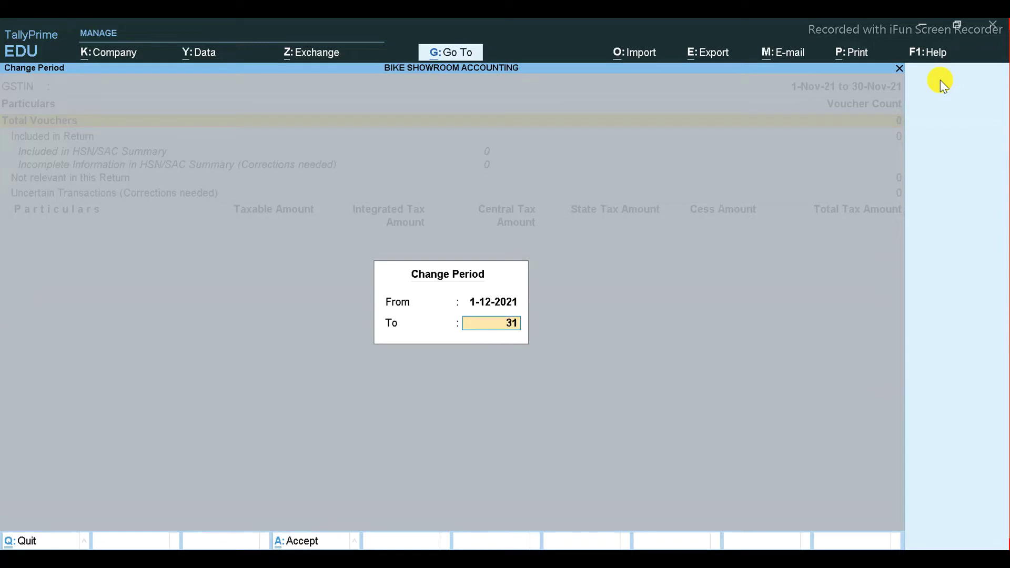
text(.12)
key(Return)
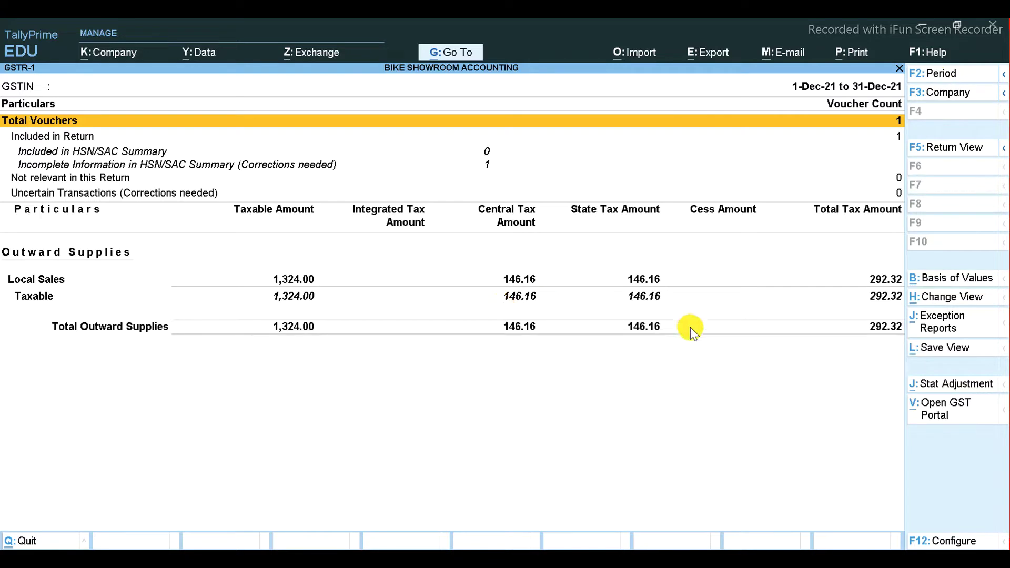
Switch GSTR-1 to detailed view and drill from Sales Taxable @ 28% into voucher BS/21-22/02
key(alt+F5)
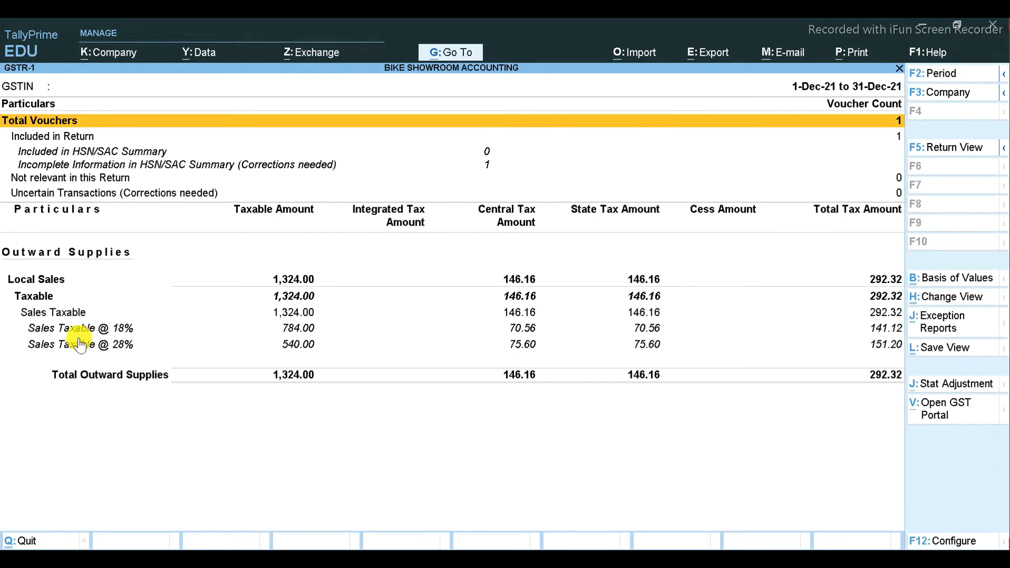
key(Down)
click(645, 347)
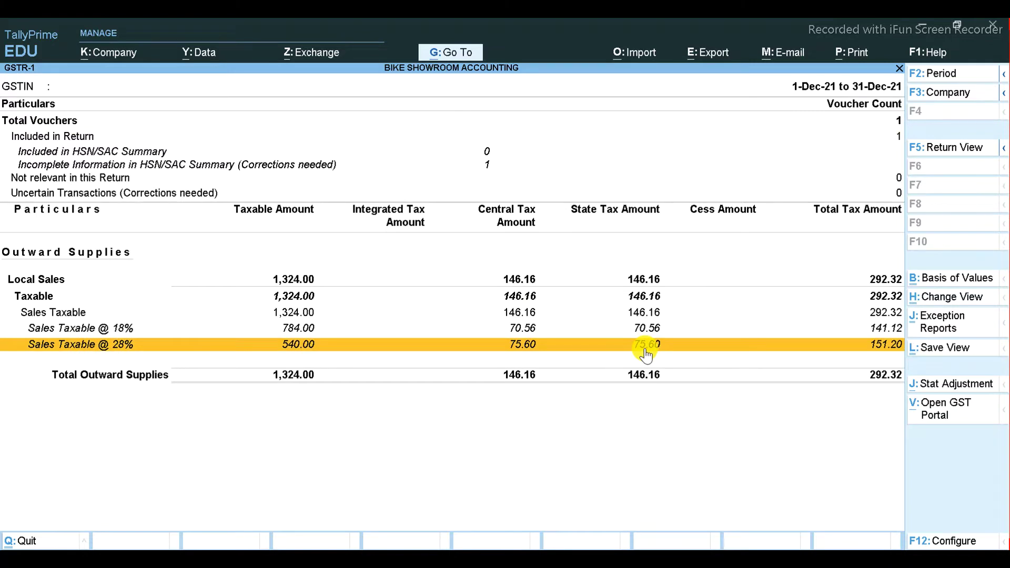
click(645, 347)
key(Return)
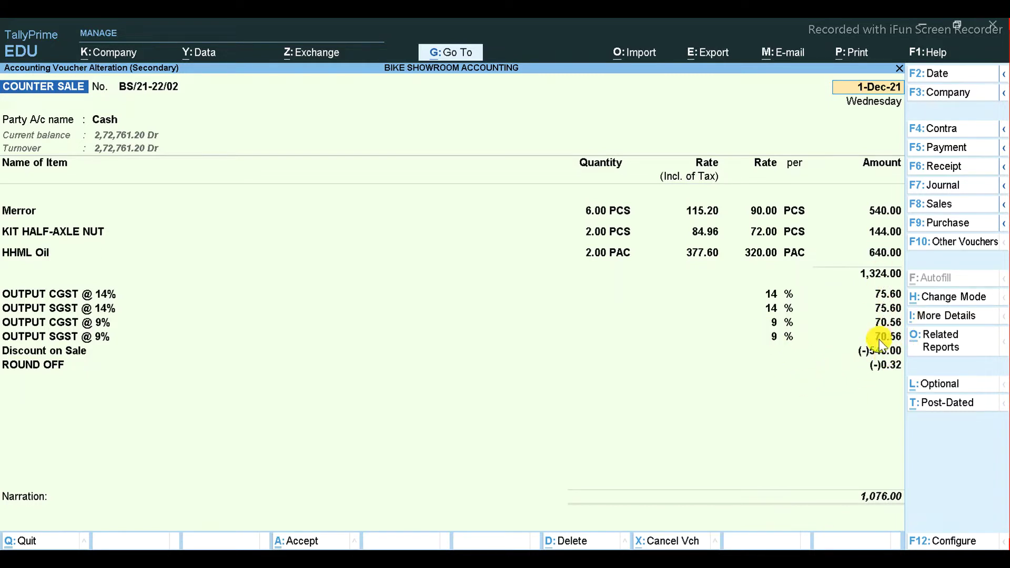
key(Escape)
key(Escape)
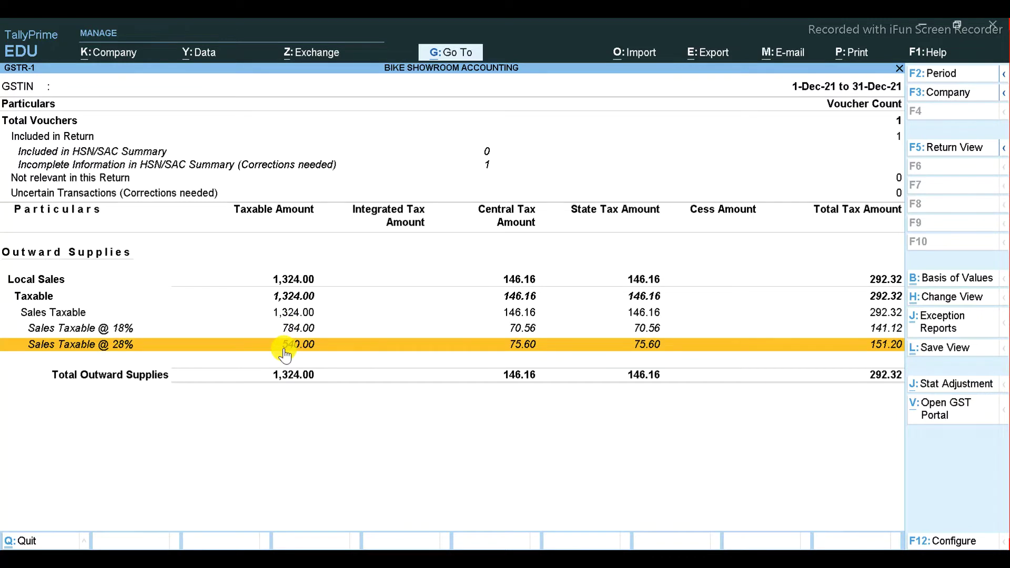
key(ctrl+n)
text(13)
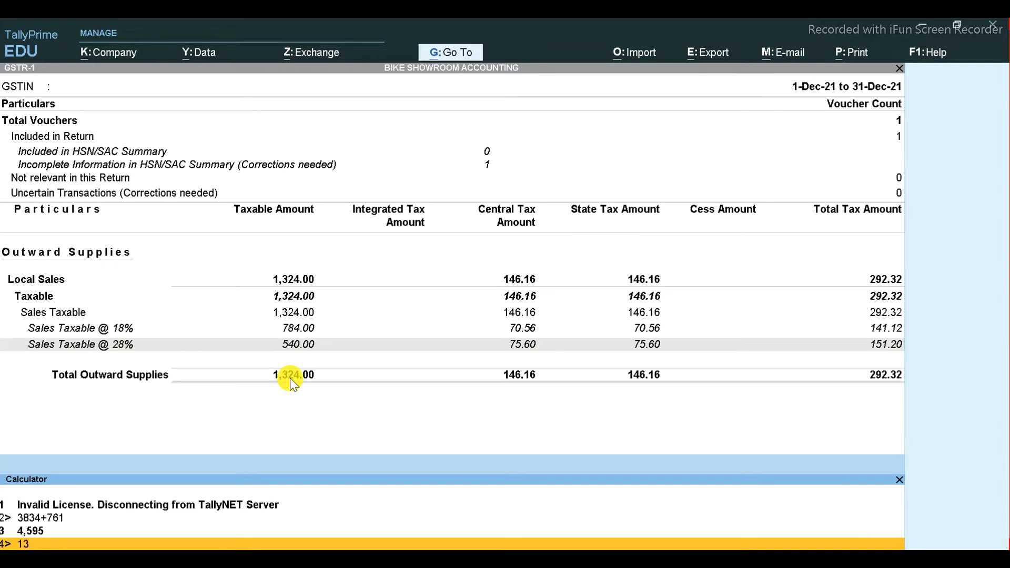
text(24+292)
key(Return)
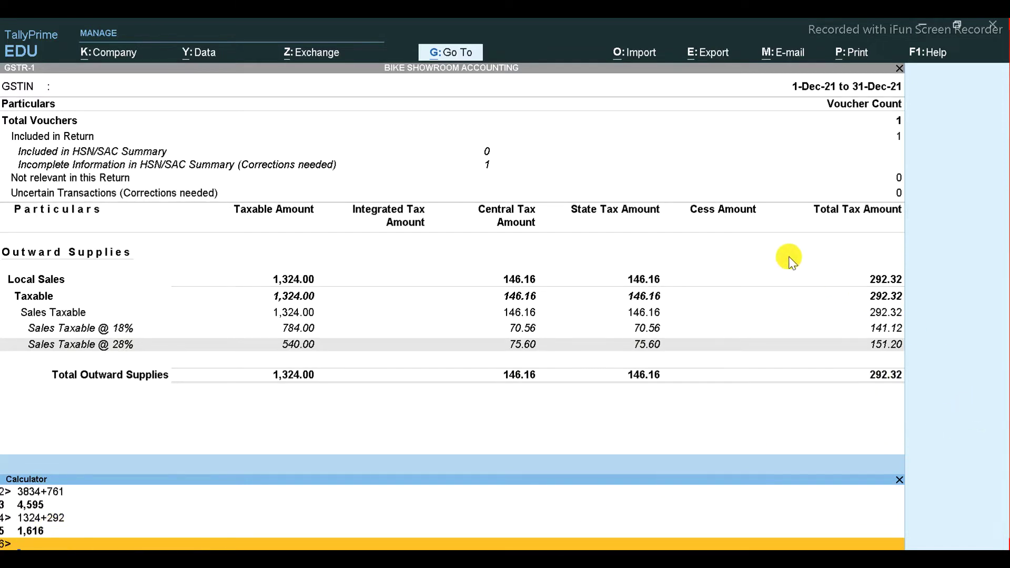
key(Return)
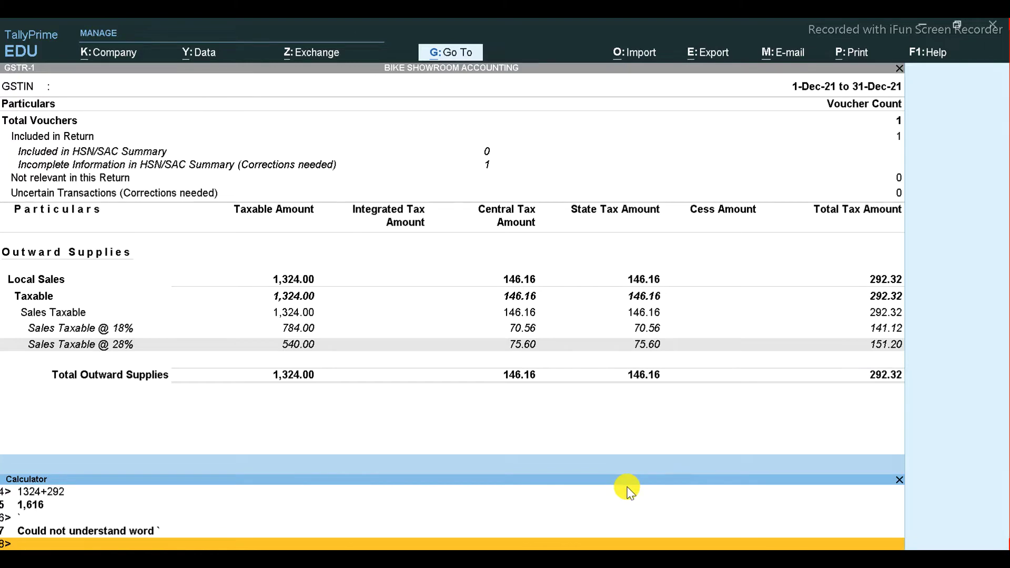
key(ctrl+n)
key(Return)
key(Return)
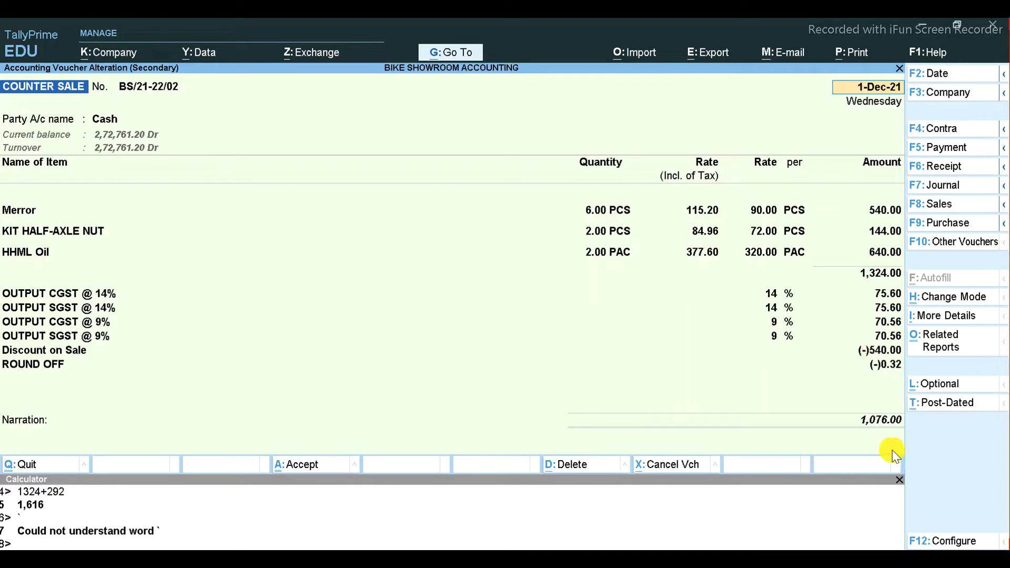
click(899, 478)
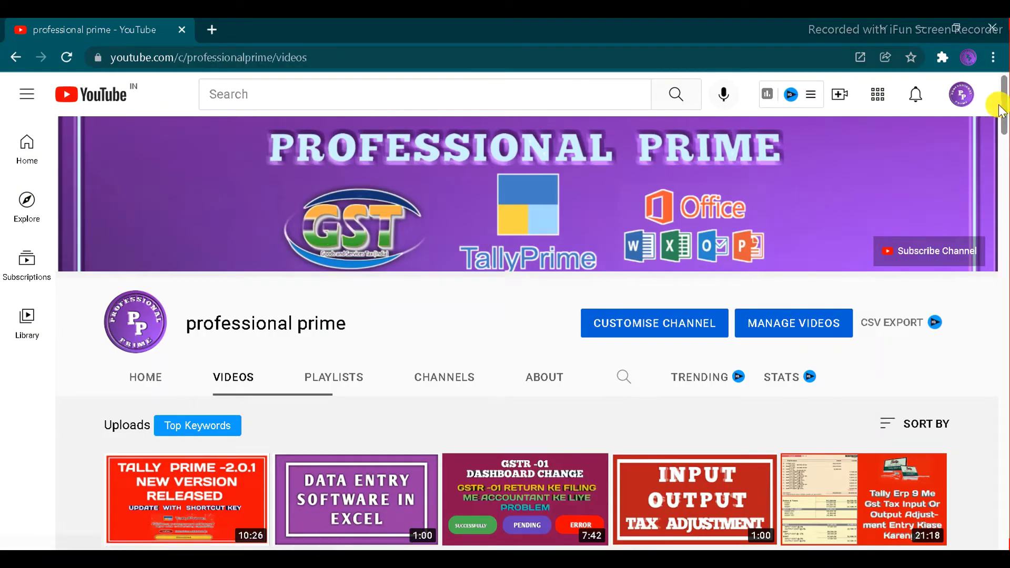
Scroll through the YouTube channel's Videos list, then switch back to the TallyPrime counter sale voucher
drag(999, 111, 1005, 237)
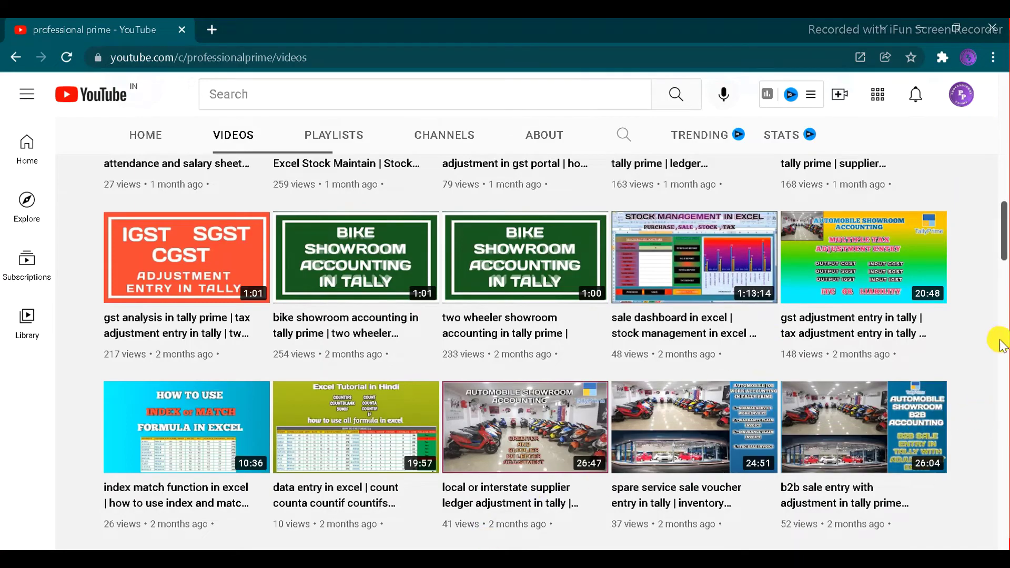
drag(1004, 227, 1005, 413)
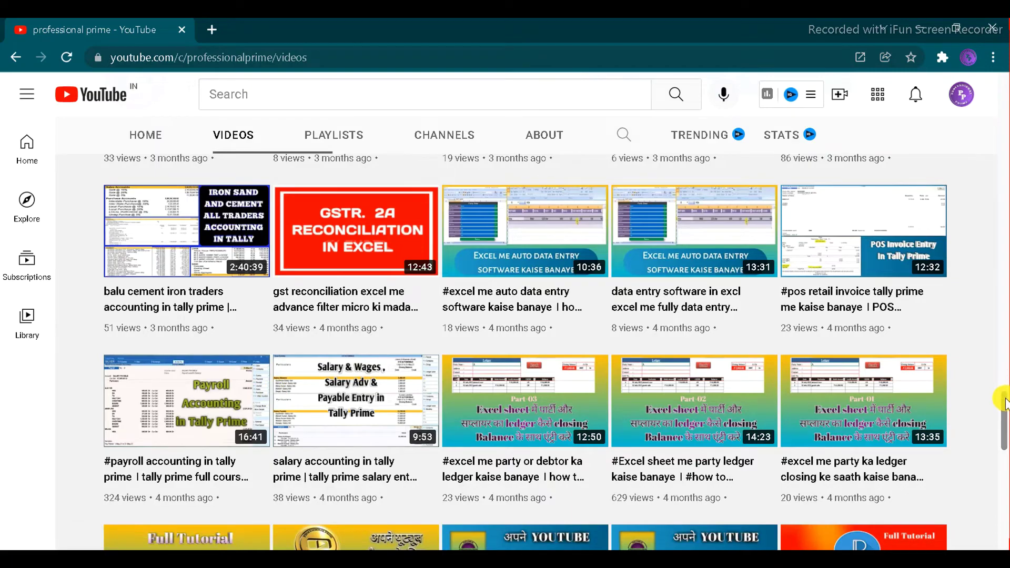
drag(1005, 400, 1005, 79)
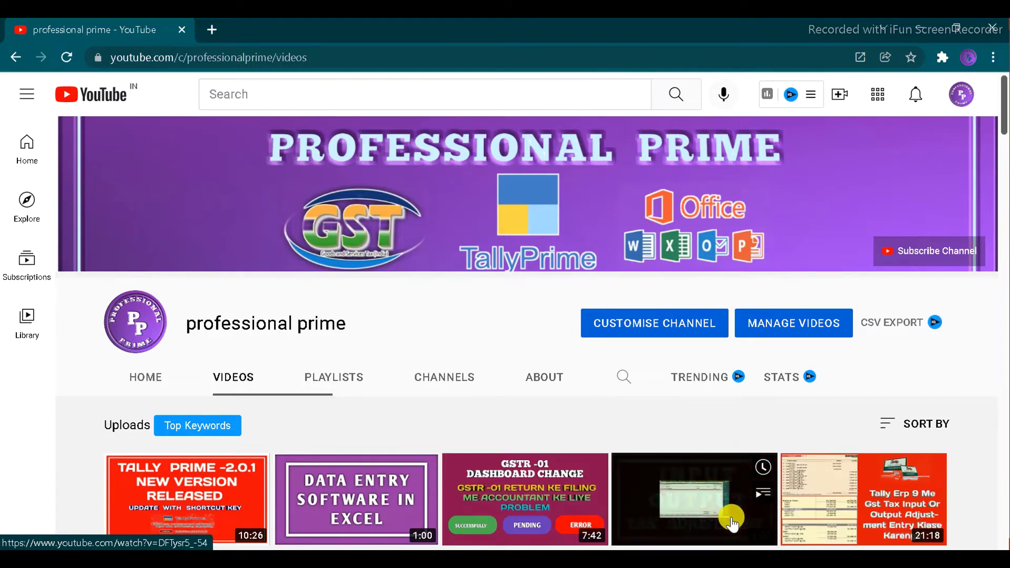
click(655, 539)
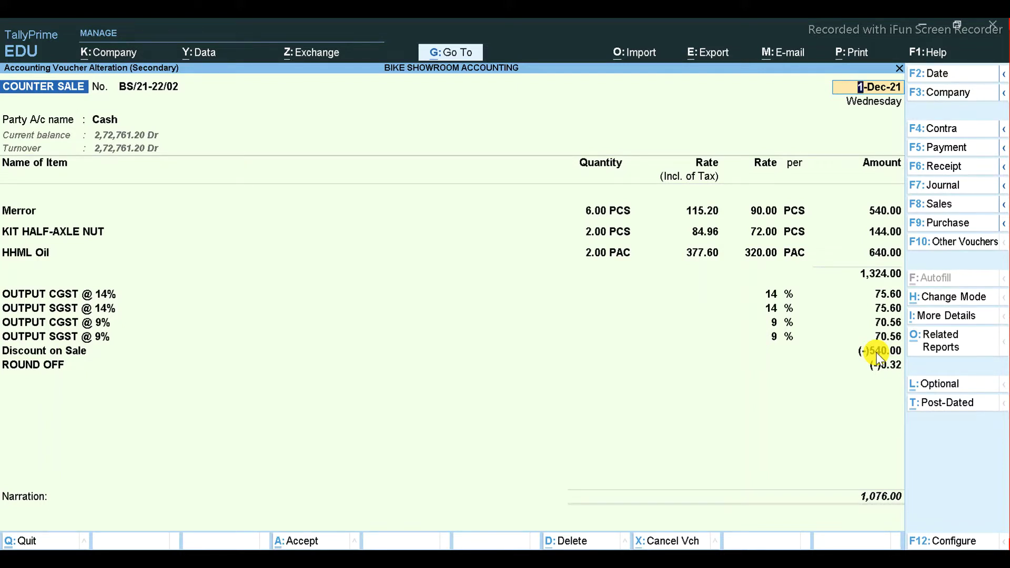
Set 'Use Discount column in invoices' to Yes in Company Features
key(F11)
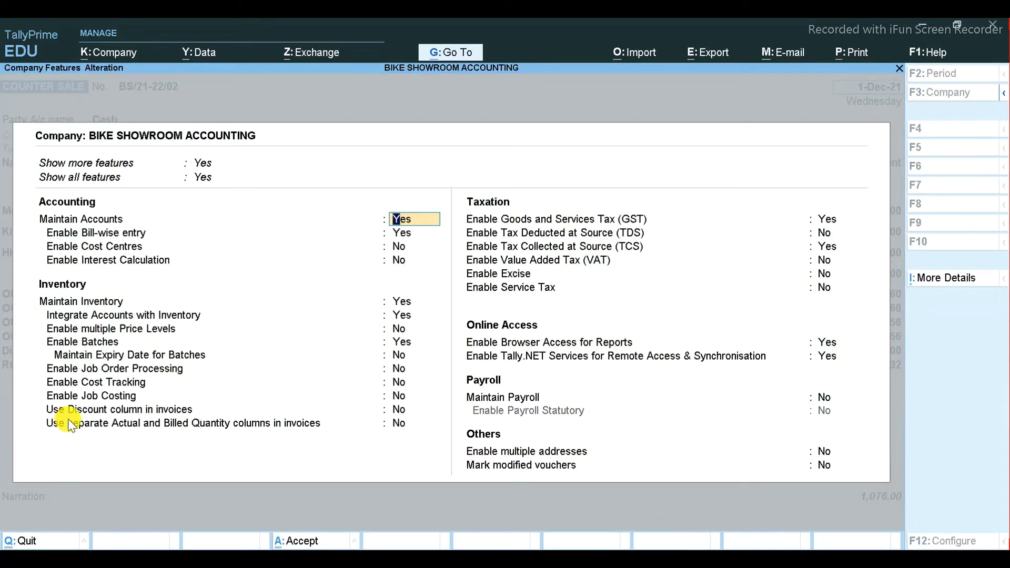
click(400, 412)
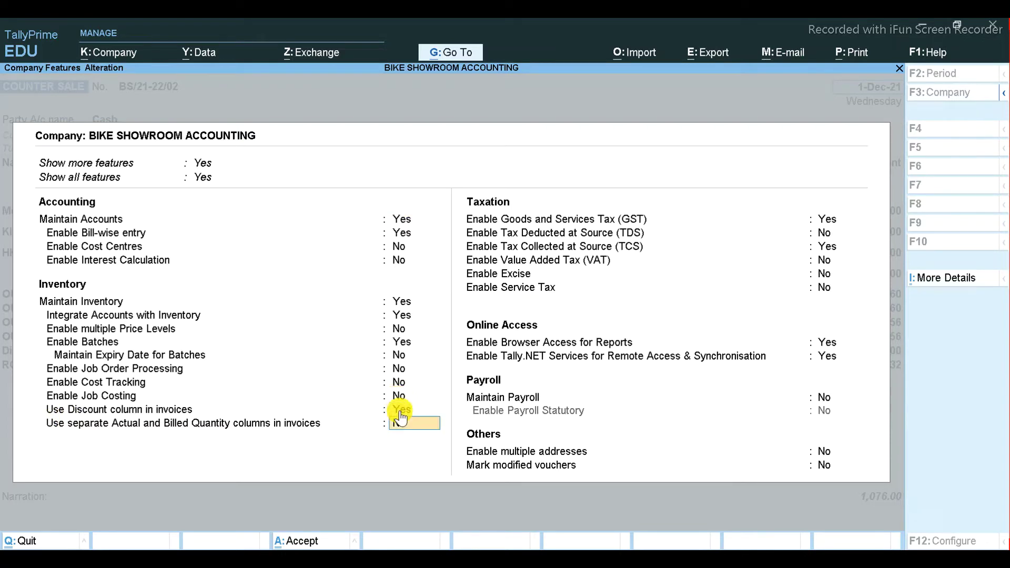
click(399, 410)
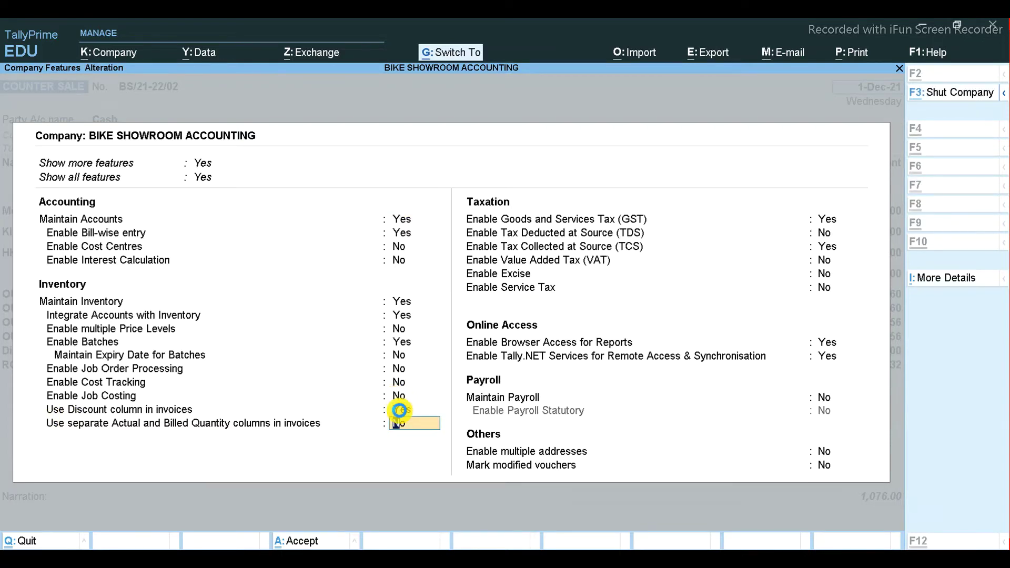
Accept Company Features and step back on the Merror line to reopen the stock items list
key(ctrl+a)
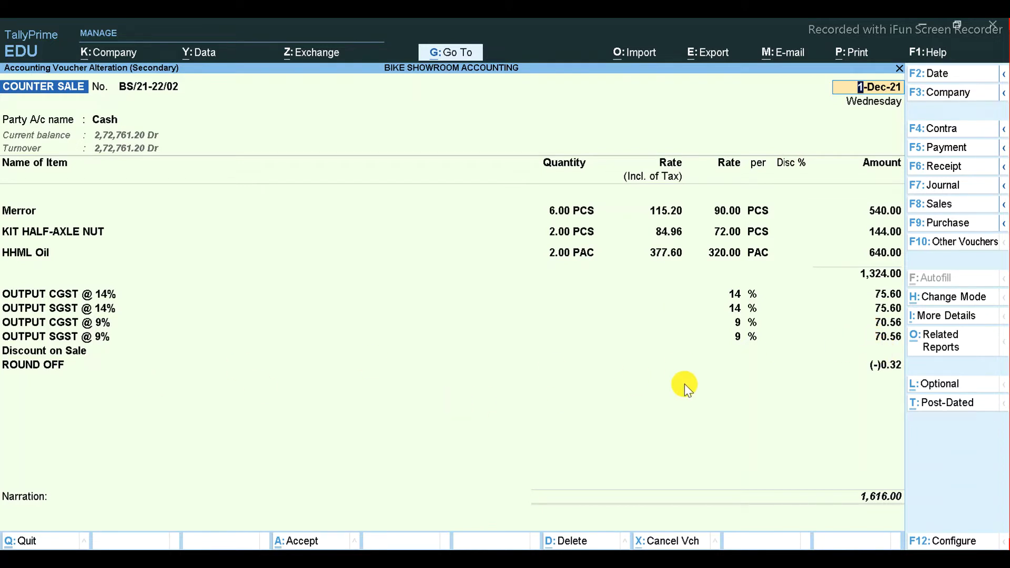
click(790, 211)
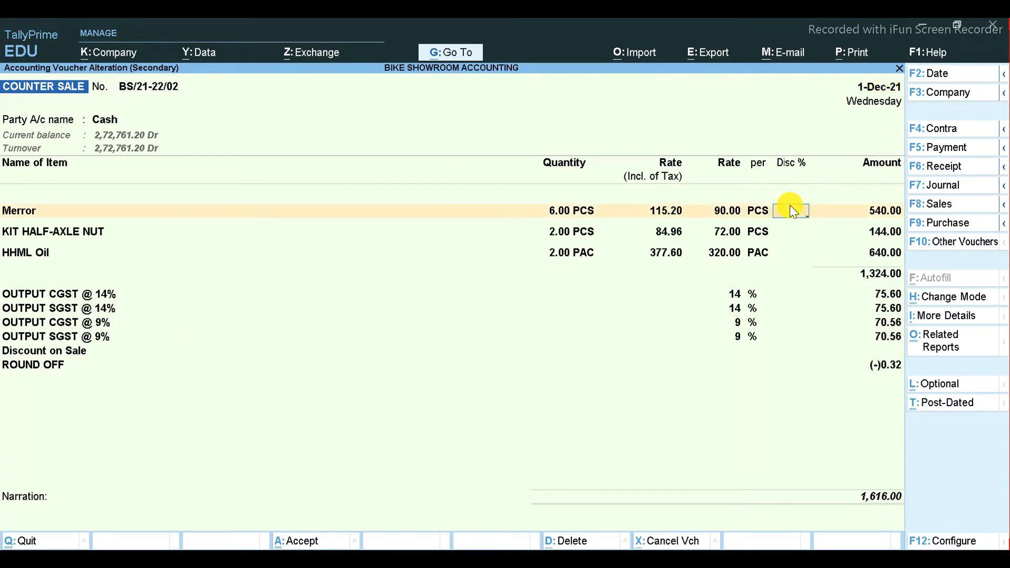
key(BackSpace)
key(BackSpace)
key(BackSpace)
key(BackSpace)
key(BackSpace)
key(Return)
key(BackSpace)
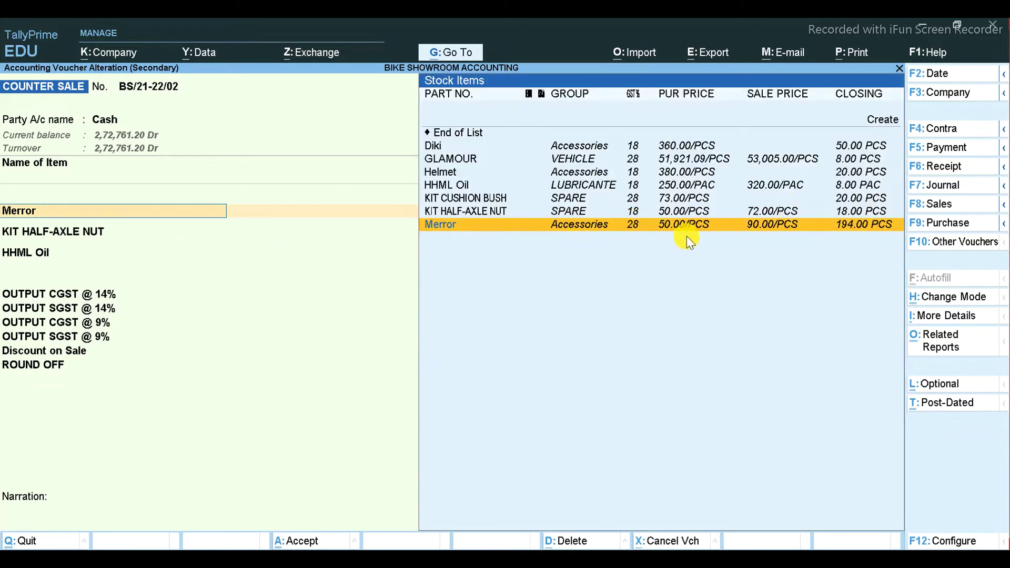
Give Merror a 100% Disc %, accept its accounting details, and continue through the KIT HALF-AXLE NUT and HHML Oil lines
key(Return)
key(Return)
key(Return)
key(Return)
key(Return)
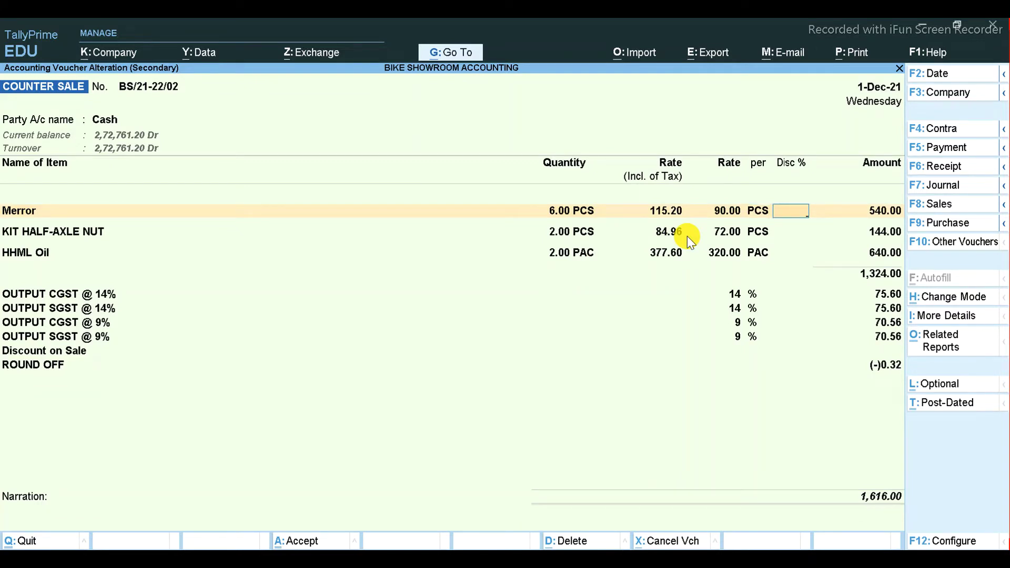
text(100)
key(Return)
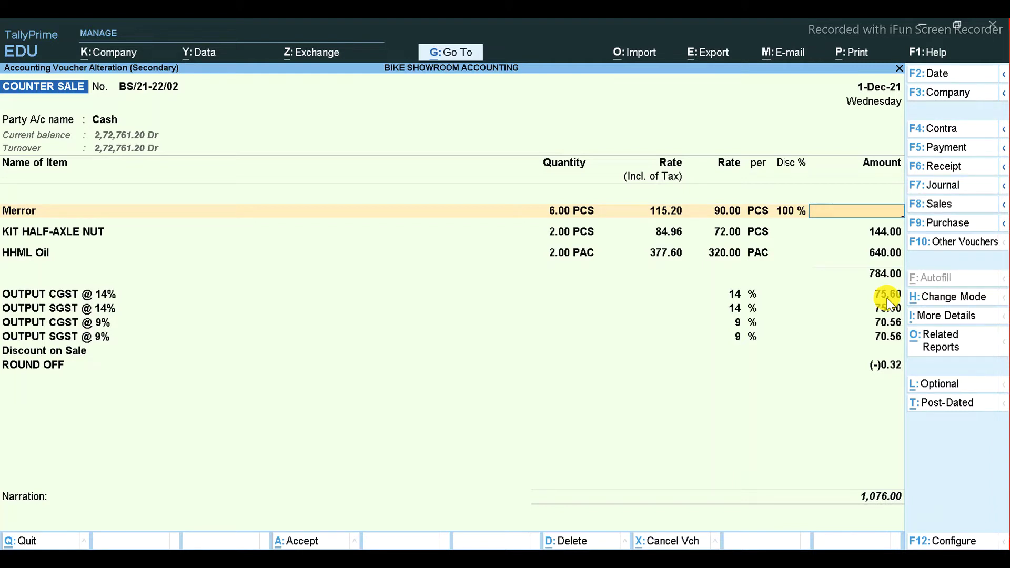
key(BackSpace)
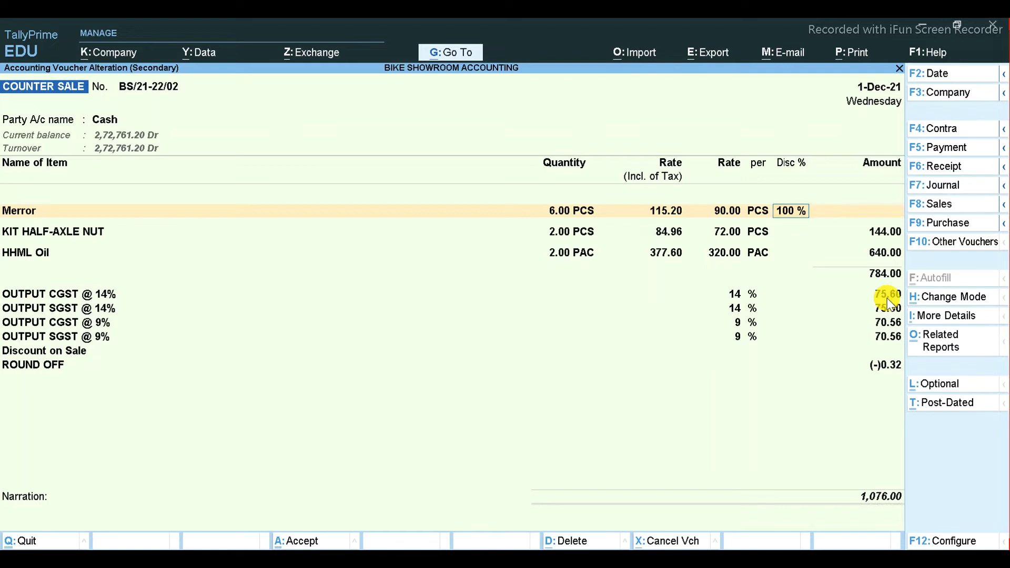
key(BackSpace)
key(Return)
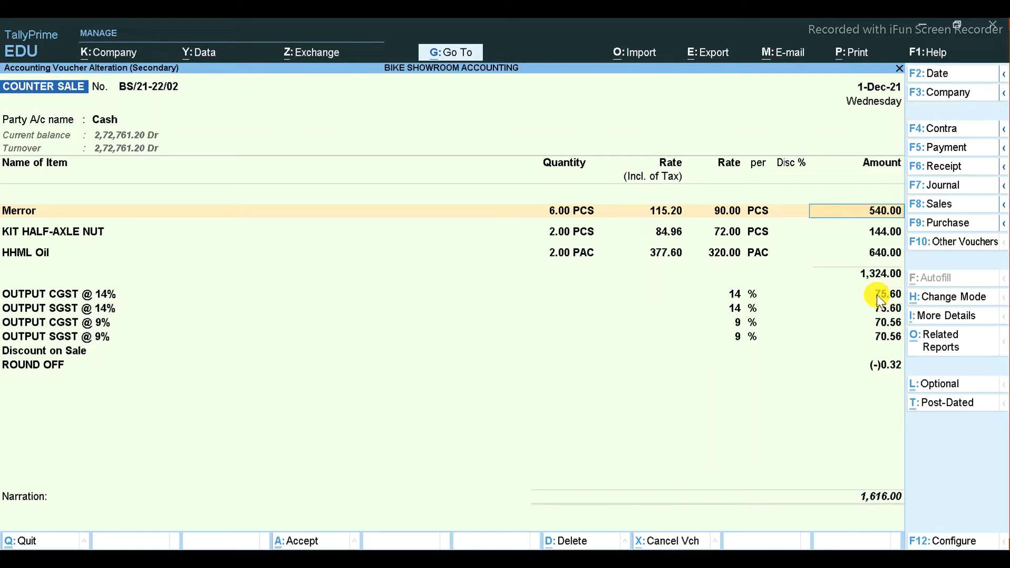
key(shift+Tab)
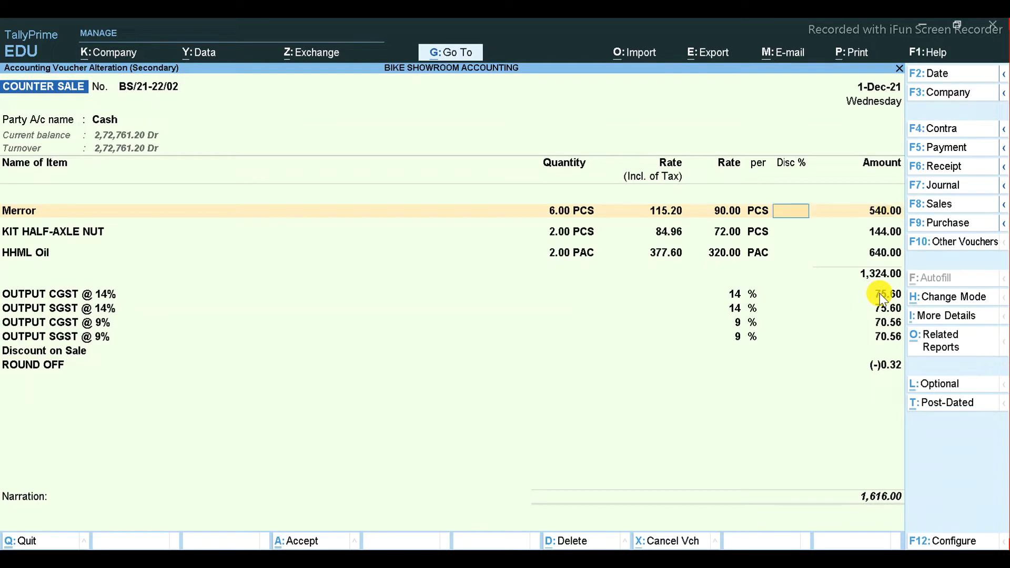
text(10)
key(Return)
key(Return)
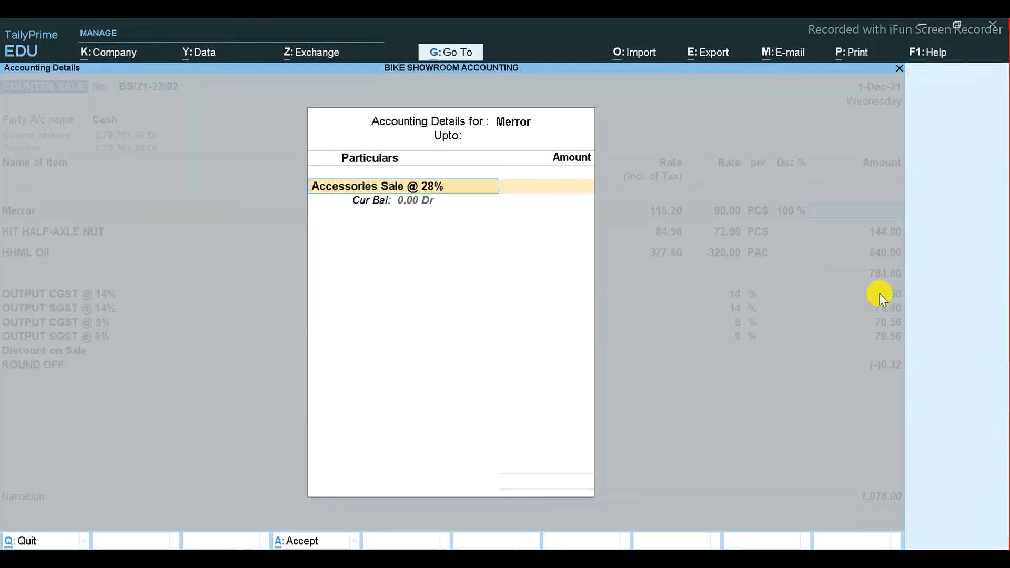
key(Return)
key(Return)
key(Return)
key(Return)
key(Return)
key(Return)
key(Return)
key(Return)
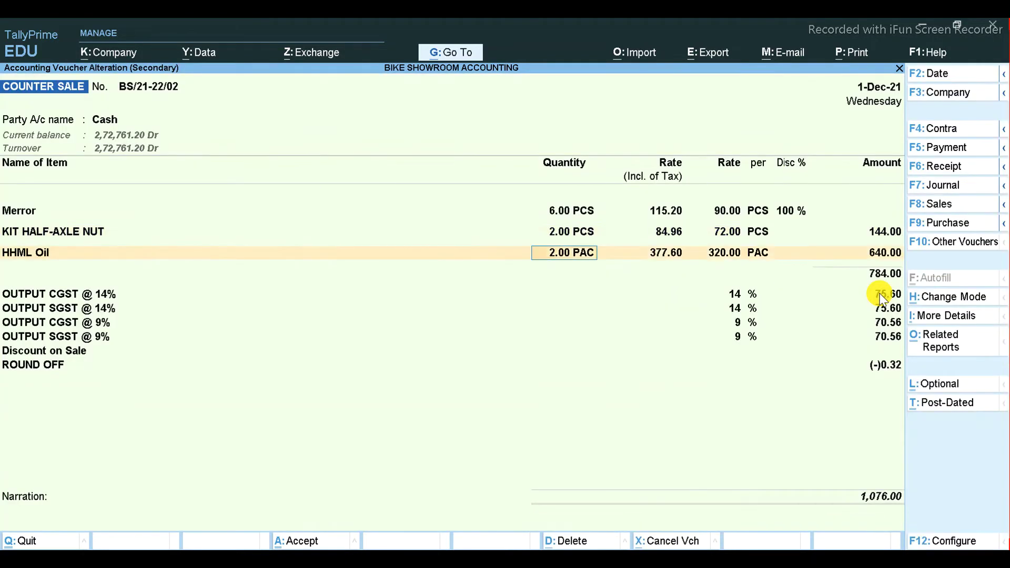
key(Return)
key(Return)
key(Return)
key(Return)
key(Return)
key(Return)
key(Return)
key(Return)
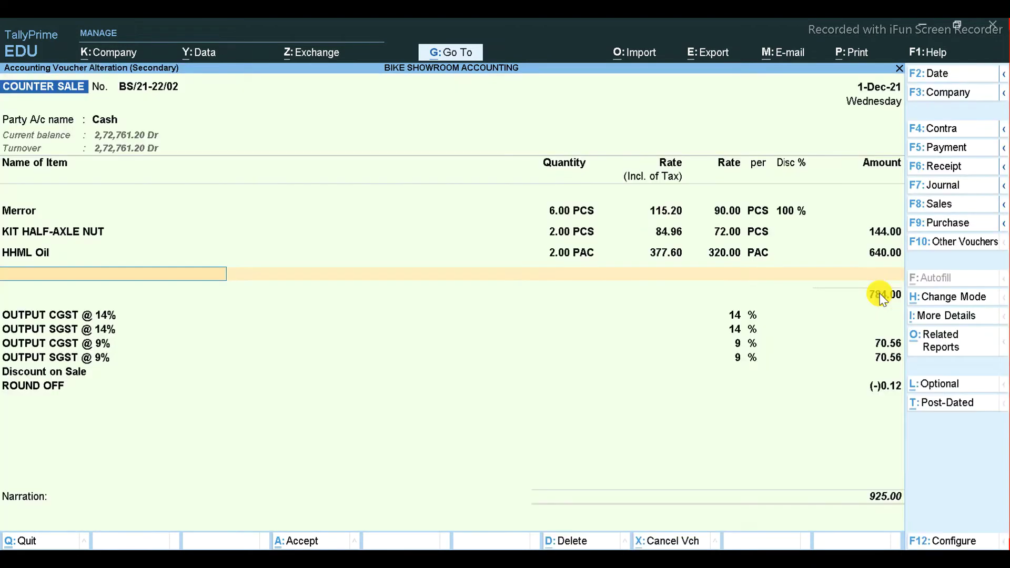
key(Return)
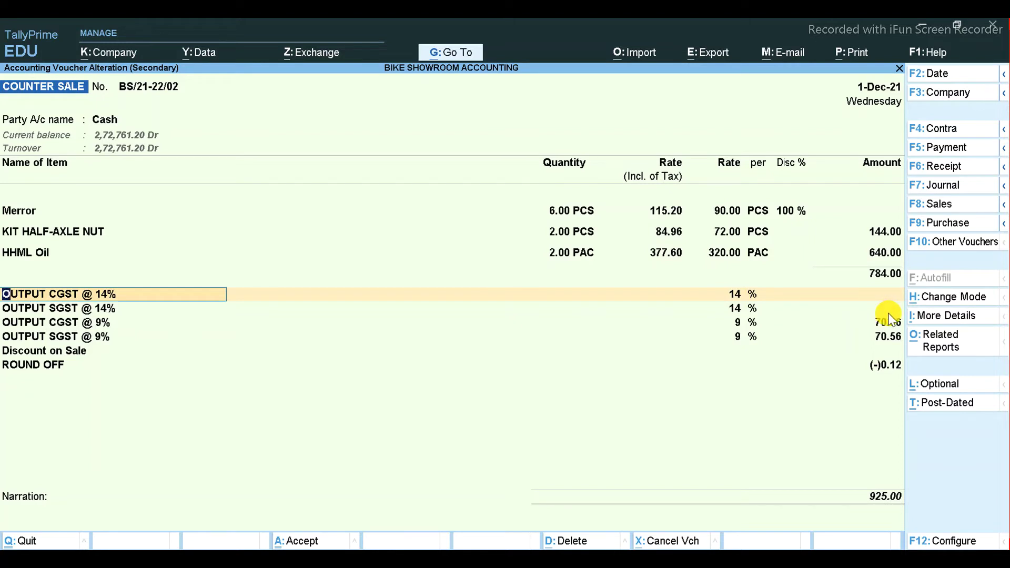
Set Merror's Disc % to 0, restoring its 540.00 amount, and move on to the HHML Oil line
key(Up)
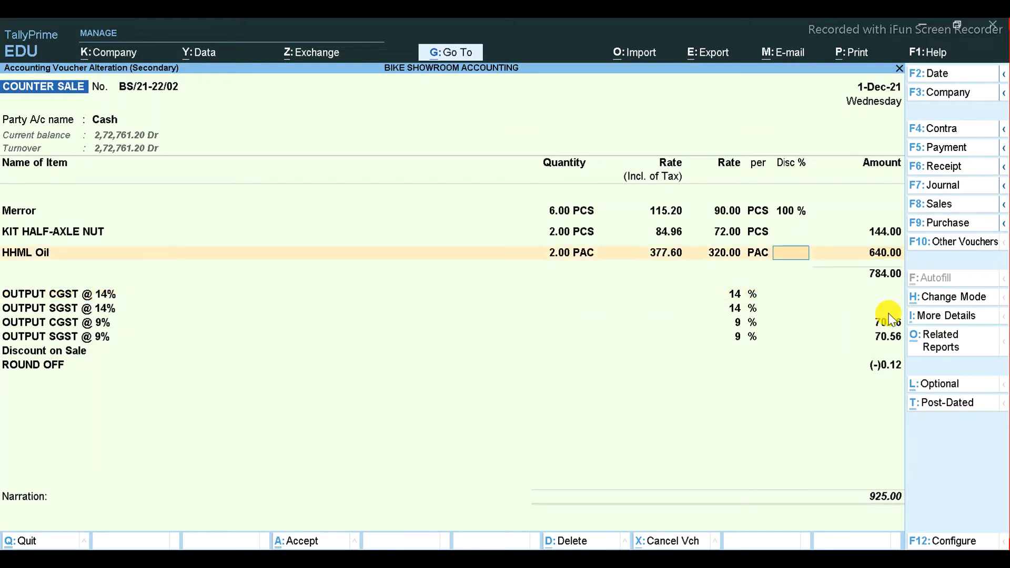
key(Up)
key(Up)
key(Up)
key(Up)
key(Up)
key(Up)
key(Up)
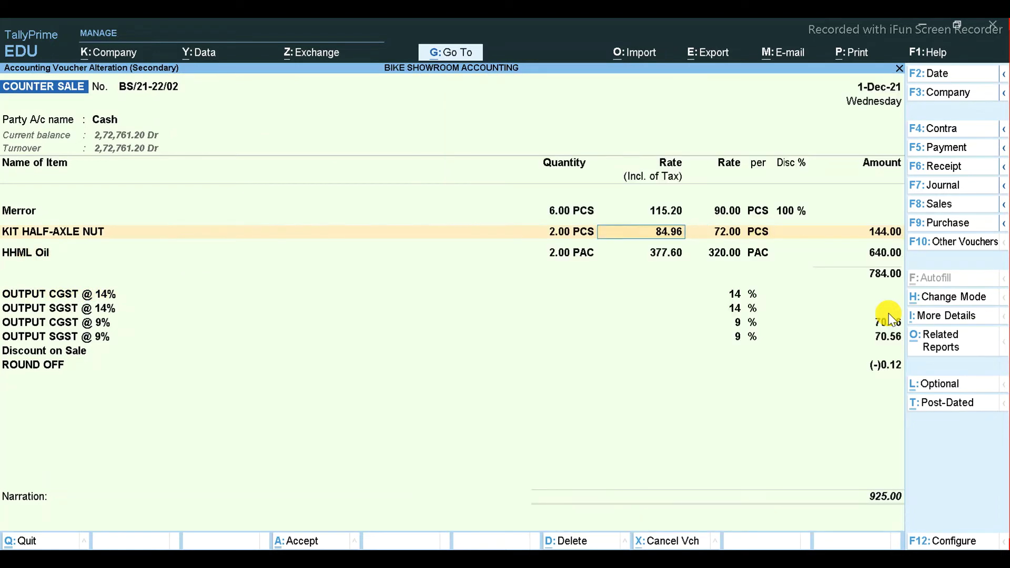
key(Up)
key(Up)
key(Up)
text(0)
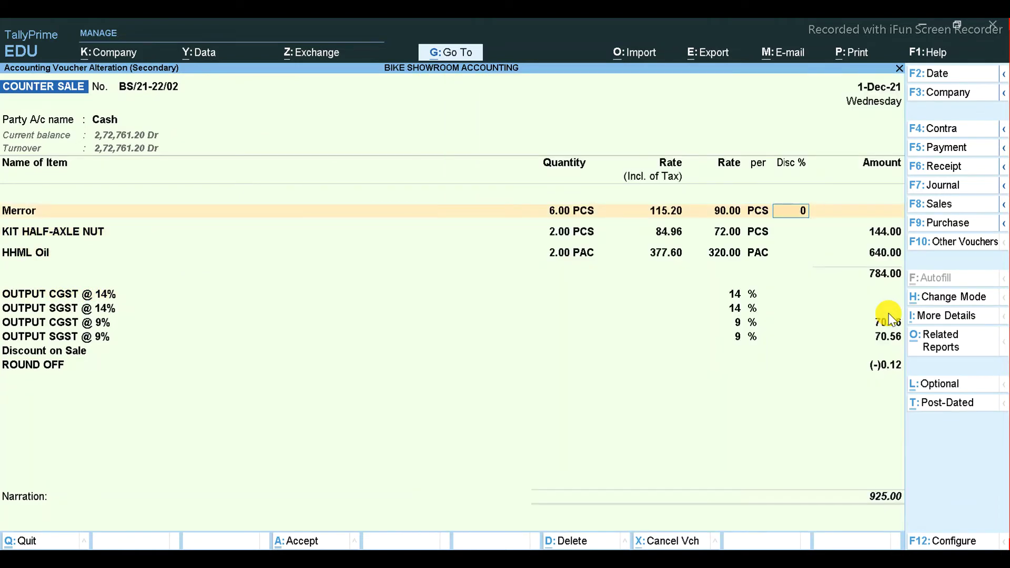
key(Return)
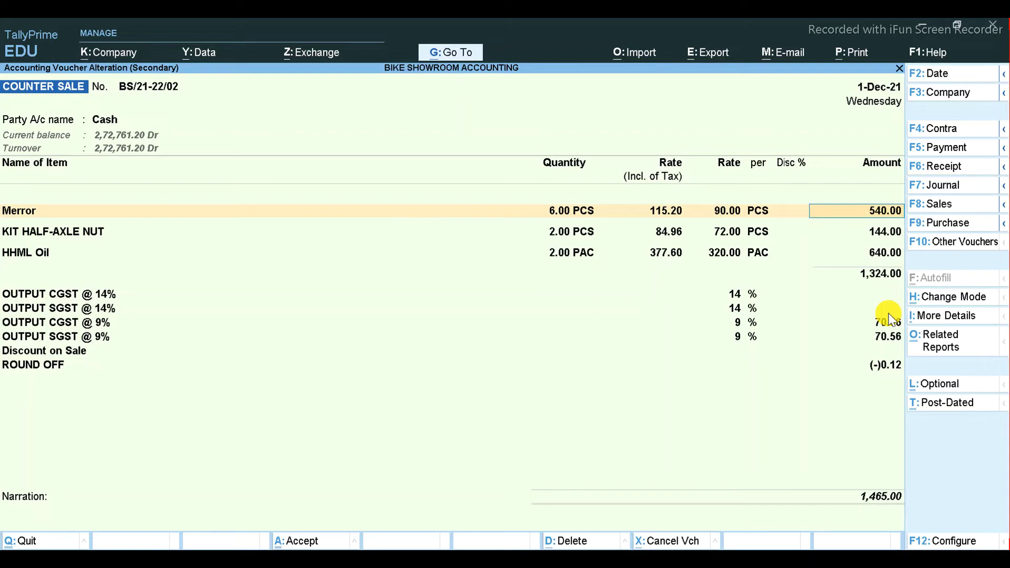
key(Up)
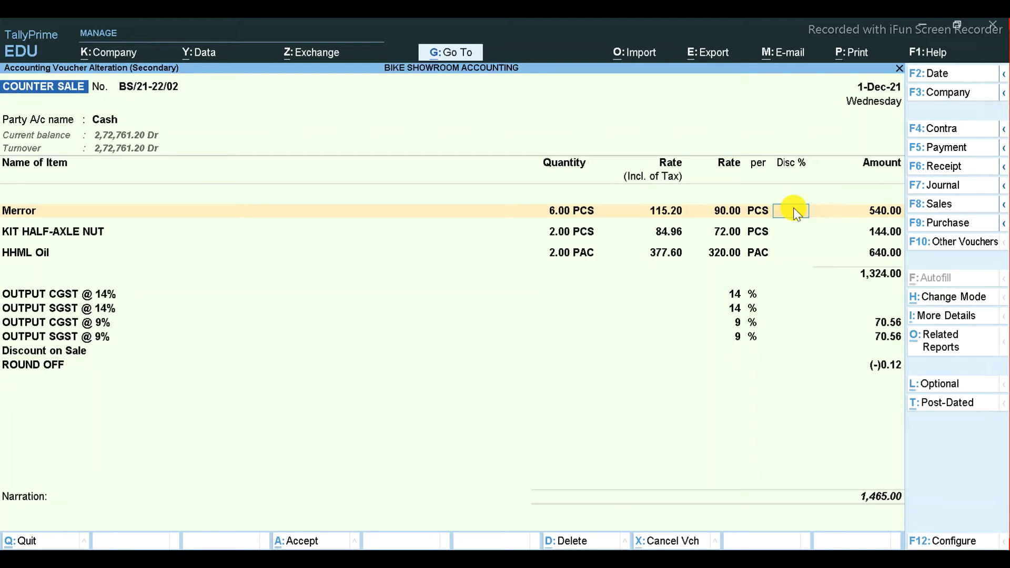
key(Return)
key(Return)
key(Return)
key(Return)
key(Return)
key(Return)
key(Return)
key(Return)
key(Return)
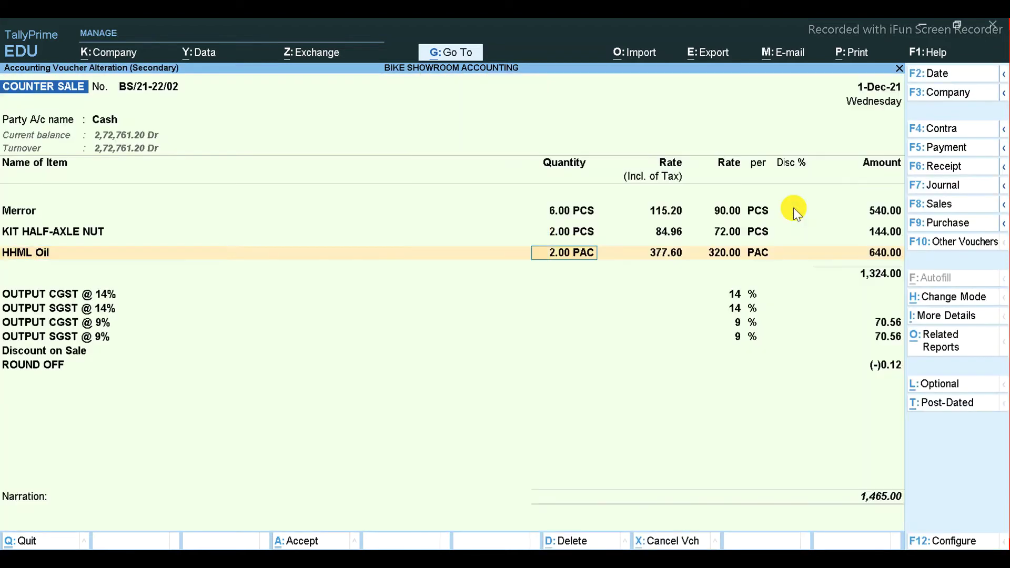
key(Return)
key(Return)
key(Return)
key(Return)
key(Return)
key(Return)
key(Return)
key(Return)
key(Return)
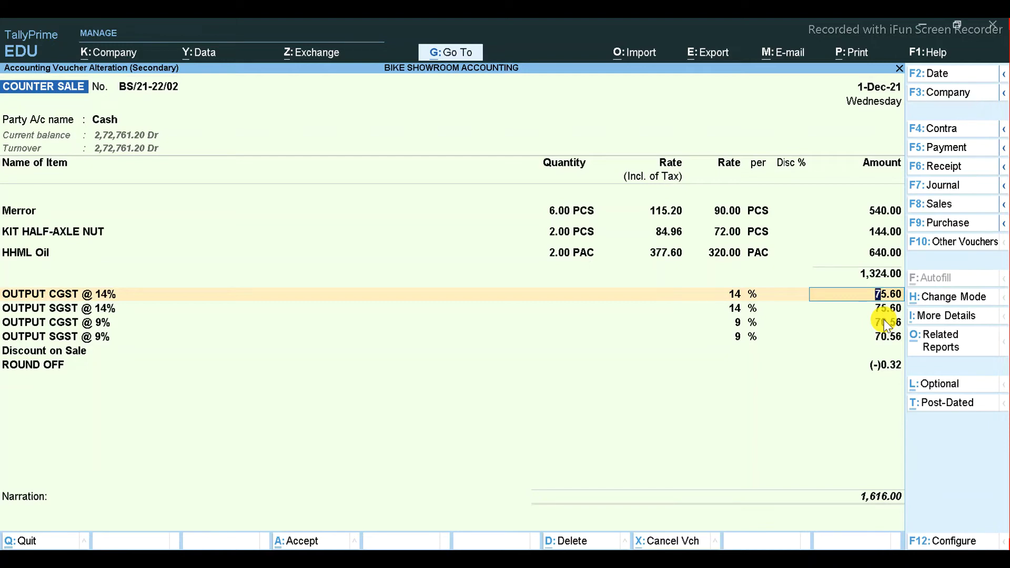
Set 'Use Discount column in invoices' back to No and accept Company Features
key(F11)
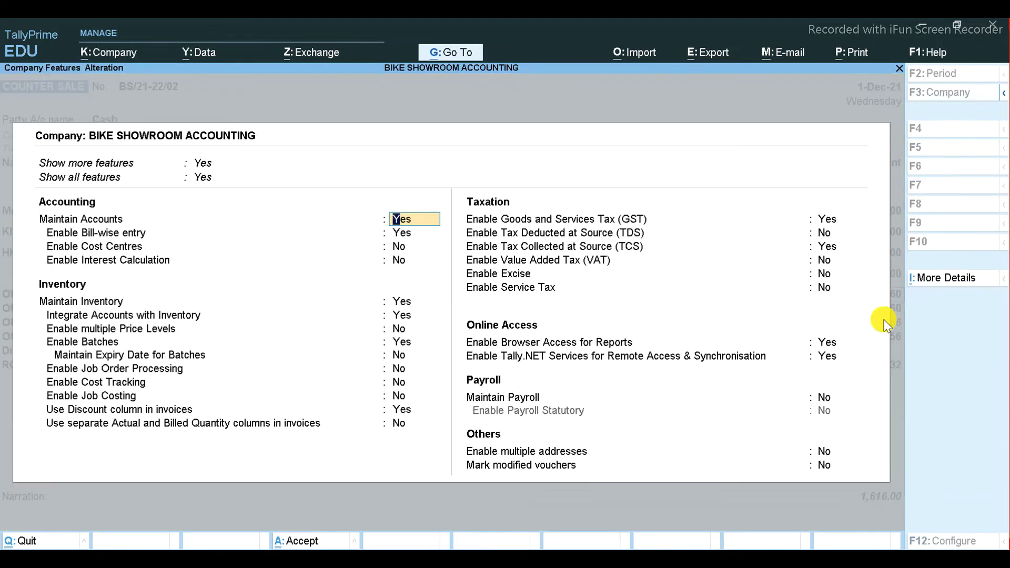
key(Down)
key(Down)
key(Down)
key(Down)
key(Down)
key(Down)
key(Down)
key(n)
click(444, 164)
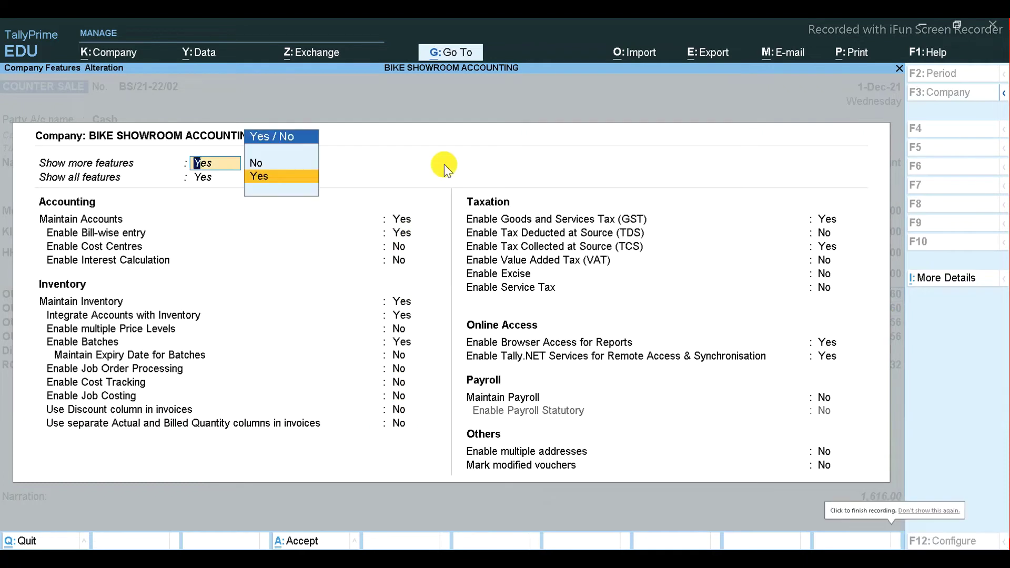
key(Return)
key(Return)
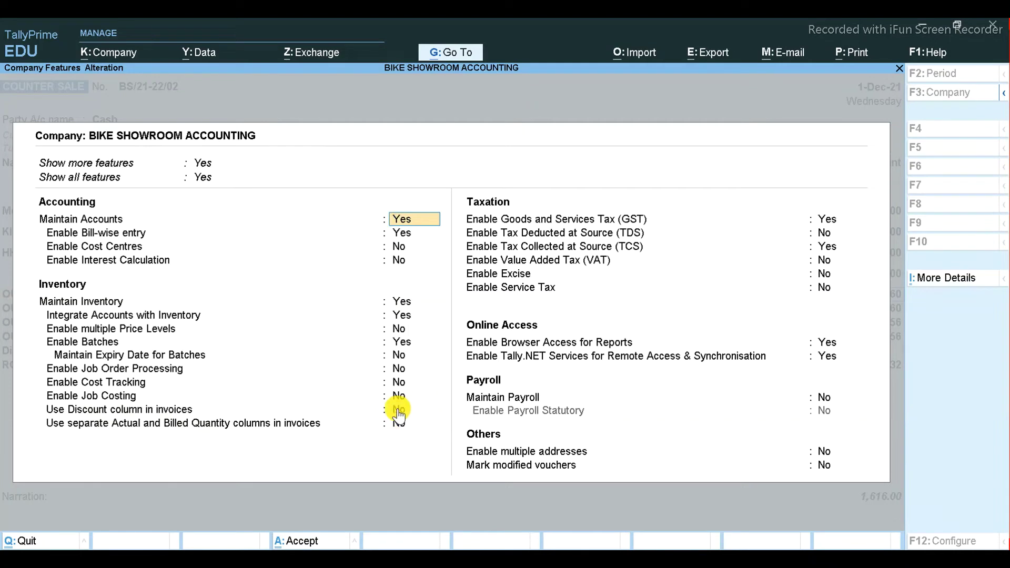
key(ctrl)
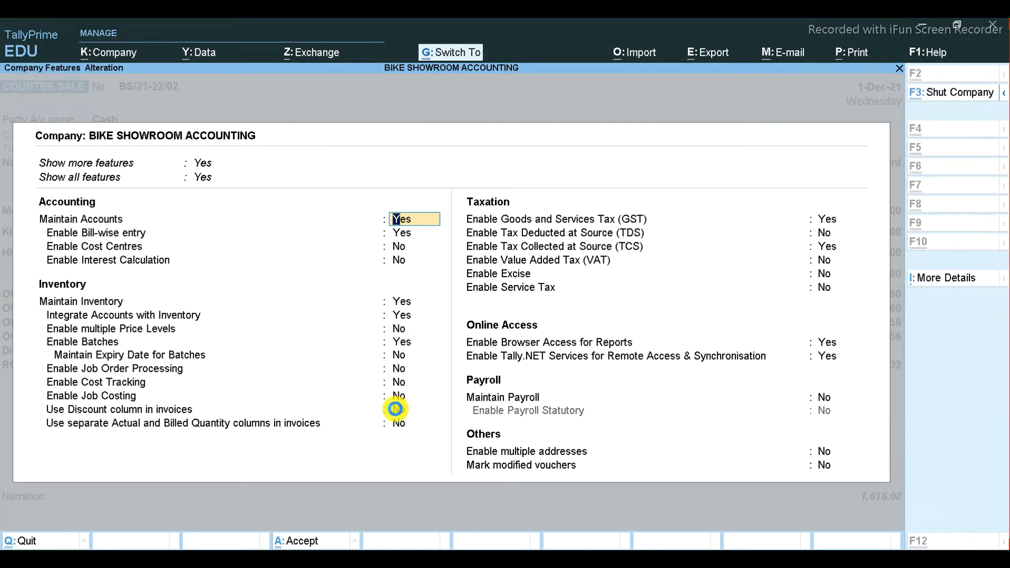
key(ctrl+a)
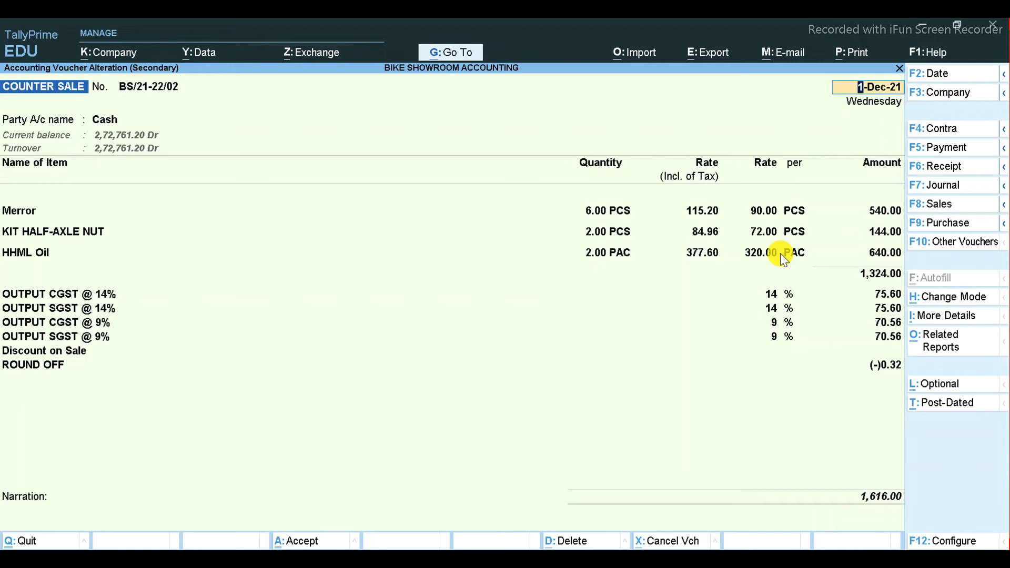
Turn on 'Provide Cash/Trade Discount' in the voucher's F12 configuration
key(F12)
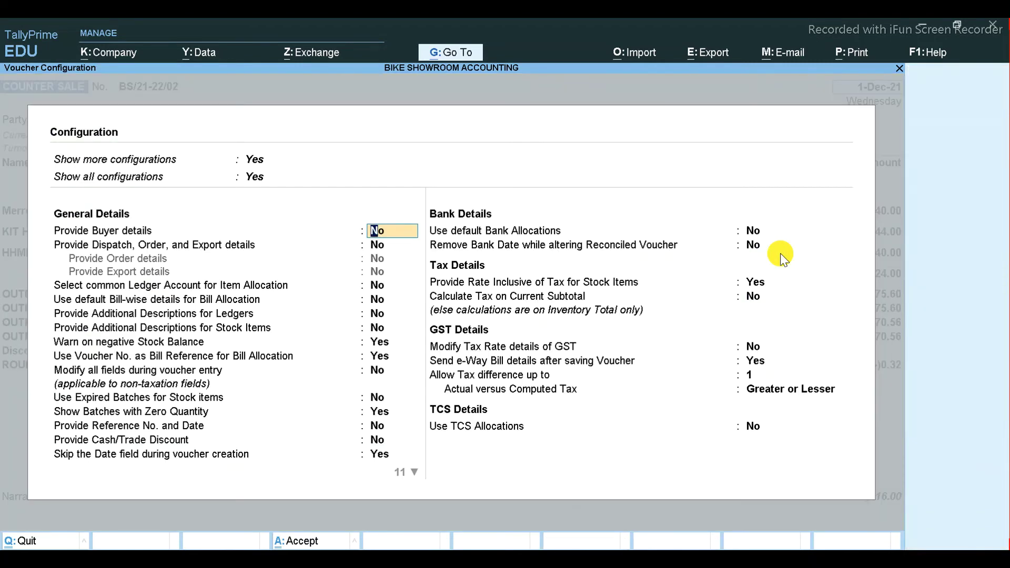
key(Down)
key(Down)
key(Down)
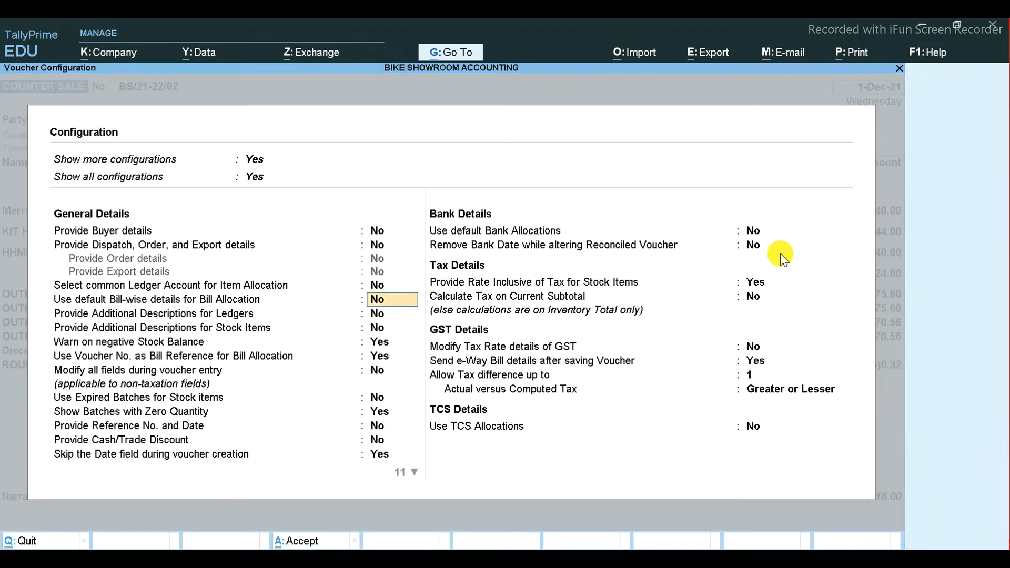
key(Down)
key(Down)
key(Down)
key(Down)
key(Down)
key(Down)
key(Down)
key(Down)
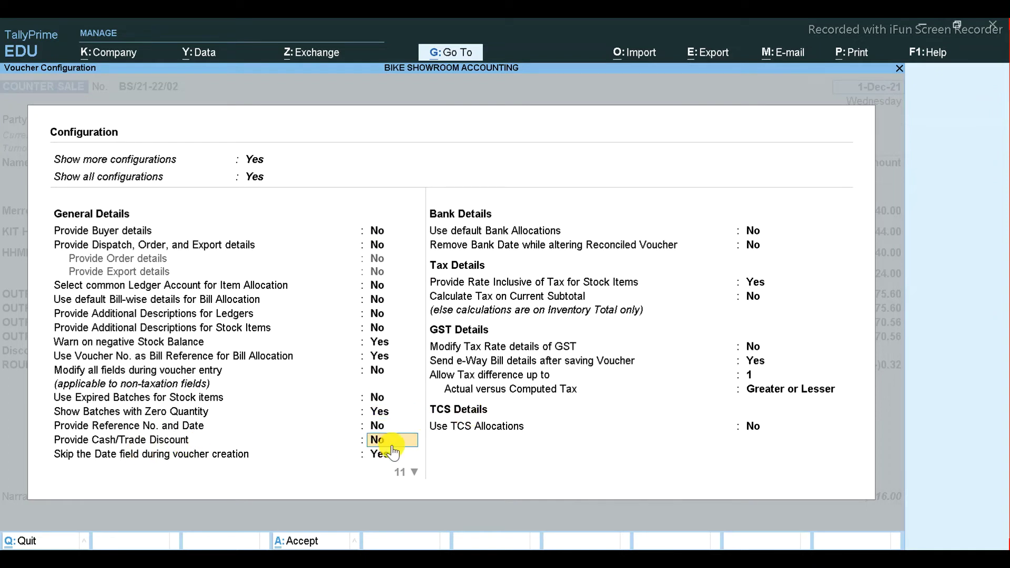
text(Yes)
key(Return)
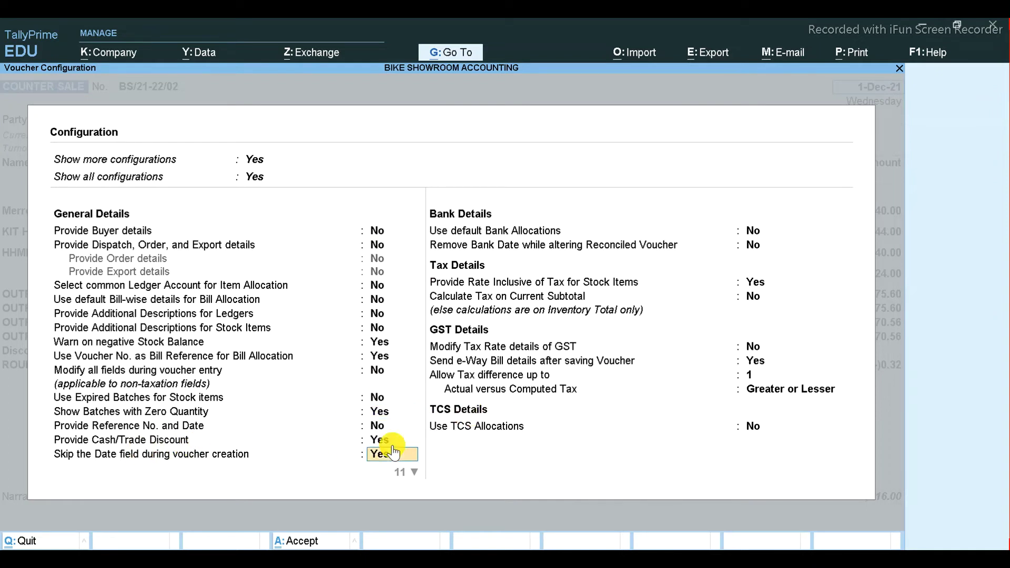
key(Return)
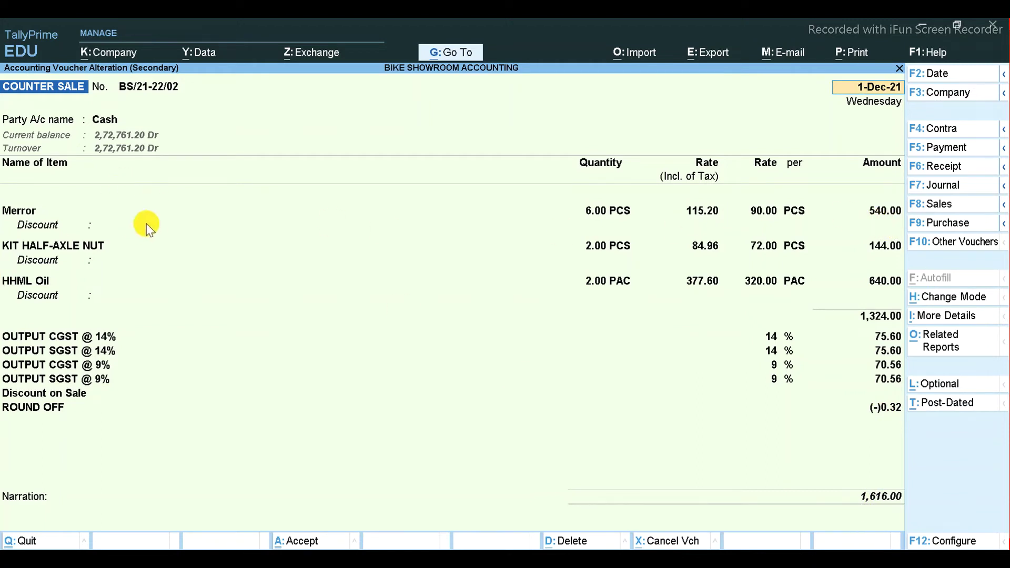
click(132, 225)
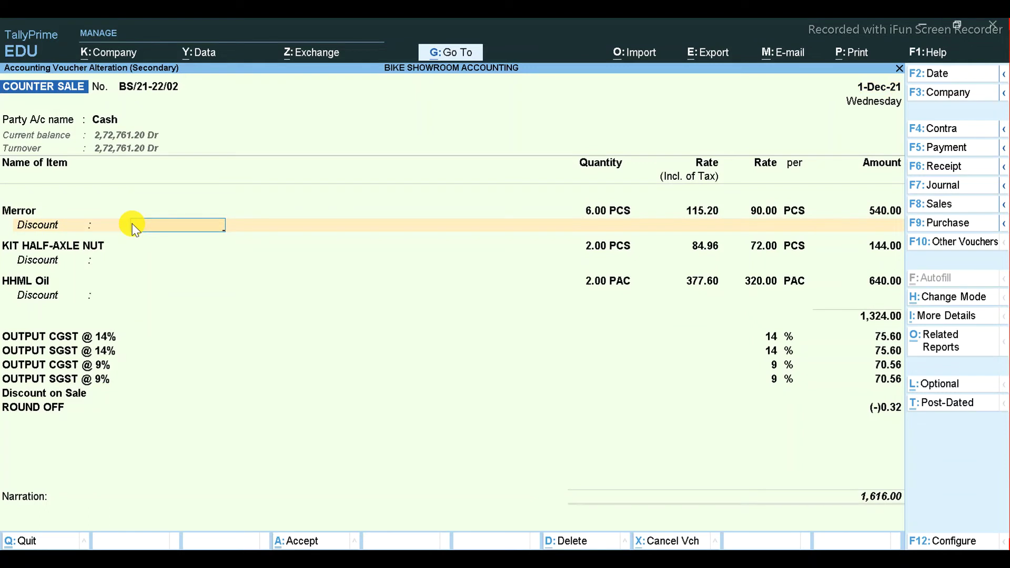
text(540)
key(Return)
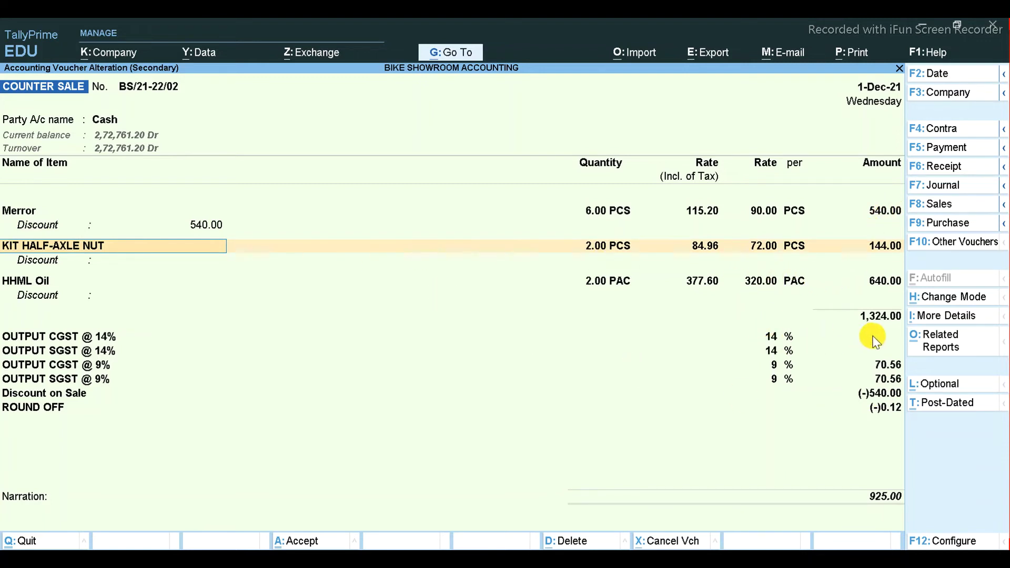
key(Up)
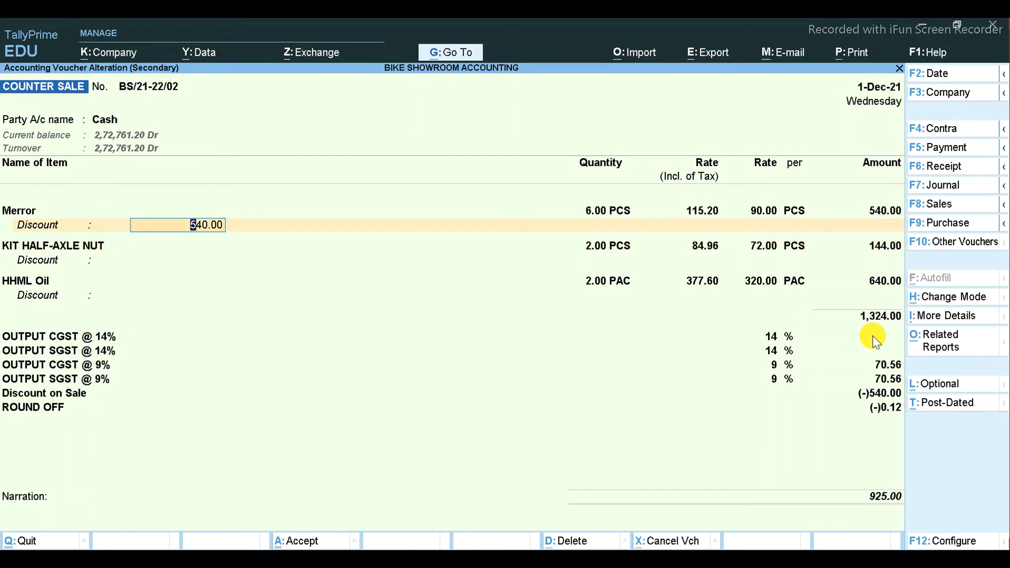
text(0)
key(Return)
key(Return)
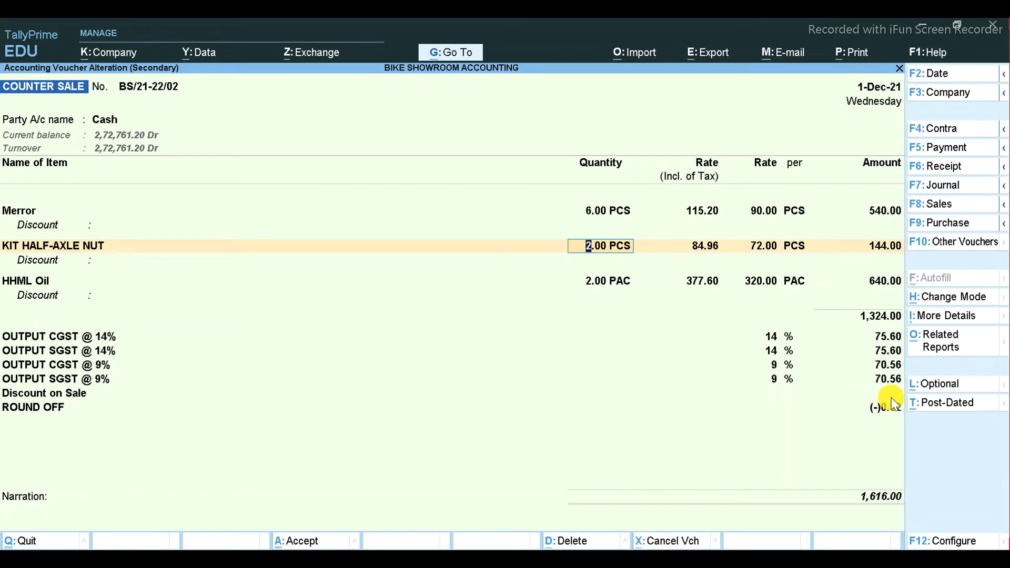
key(Up)
key(Up)
key(Up)
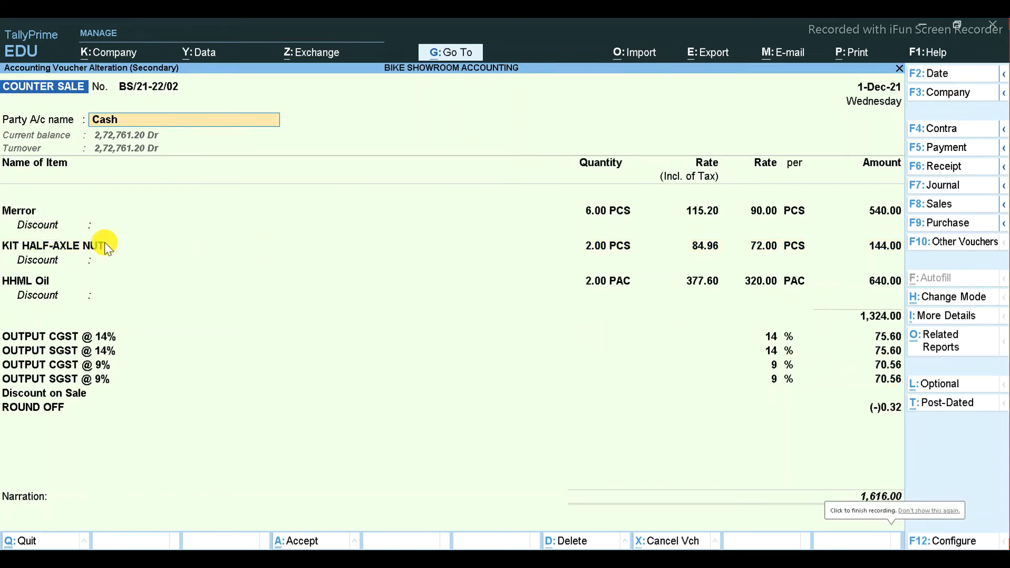
Enter a 200 discount on Merror and pass the KIT HALF-AXLE NUT row unchanged
click(102, 230)
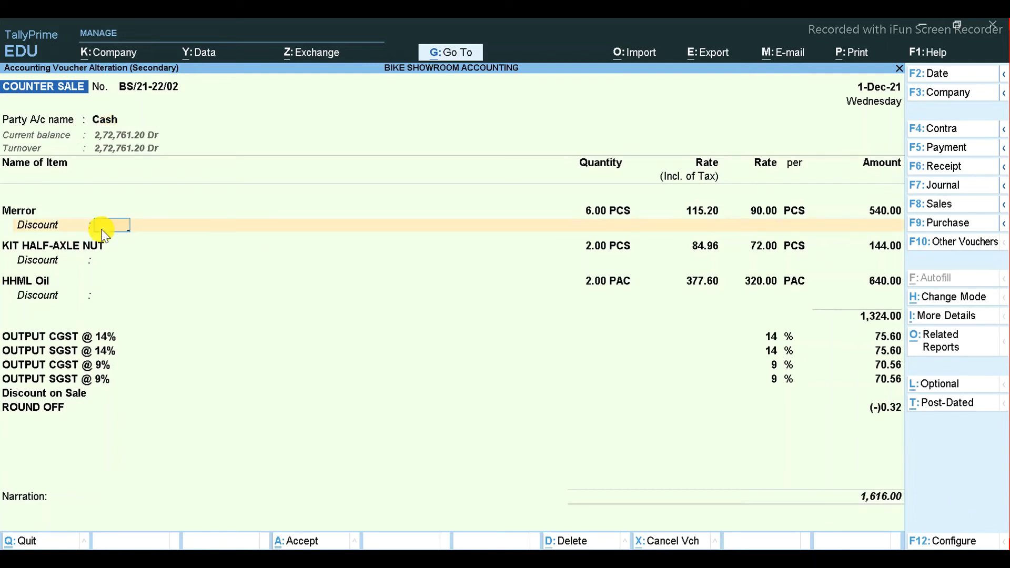
key(Return)
text(200)
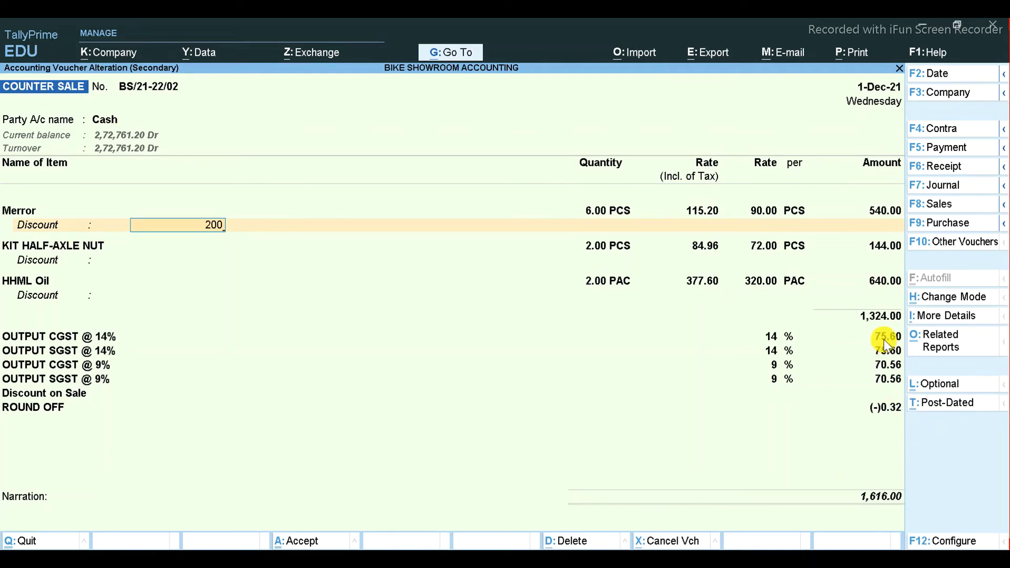
key(Return)
key(Return)
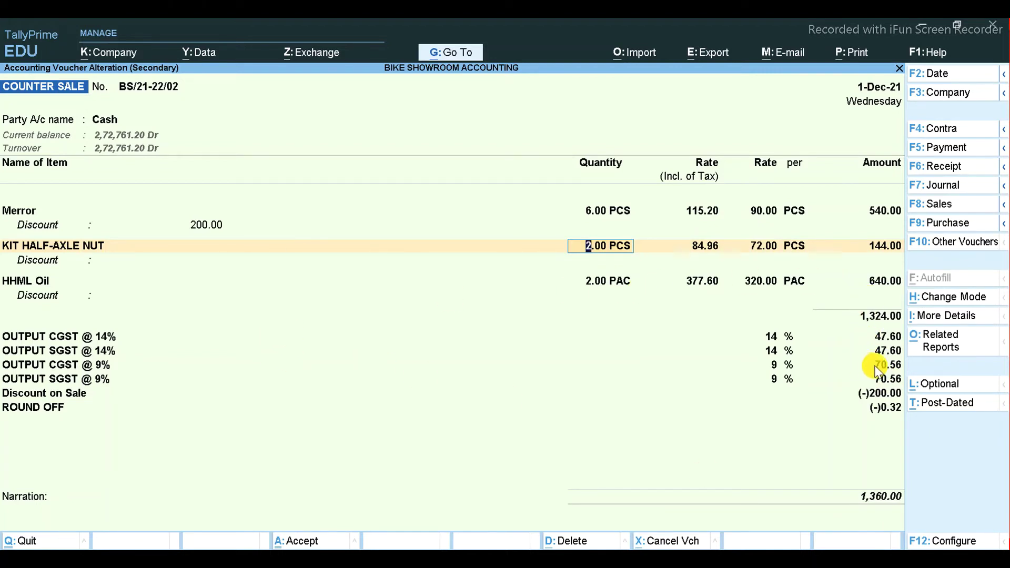
key(Return)
key(Return)
key(Return)
key(Return)
key(Return)
key(Return)
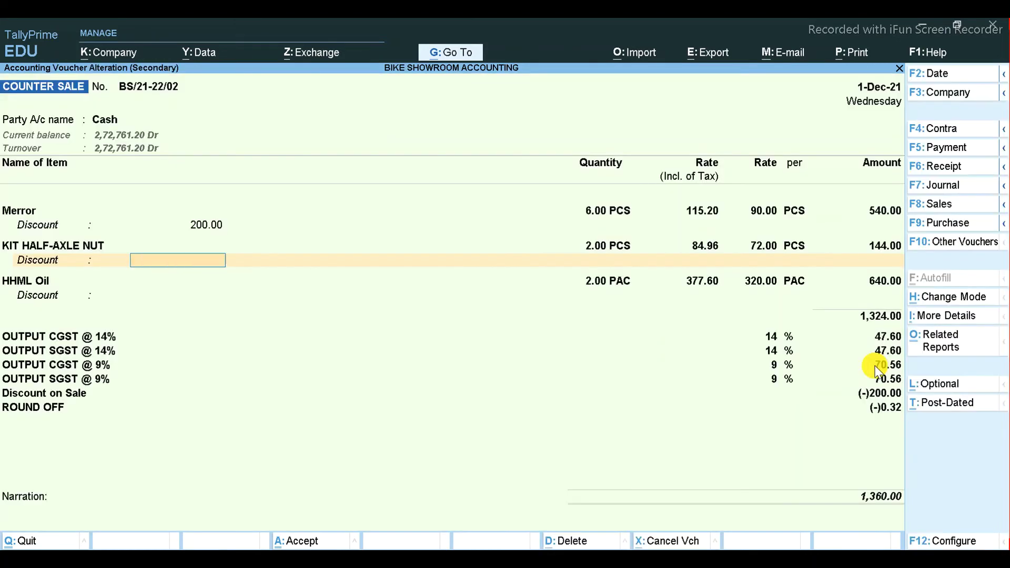
key(Return)
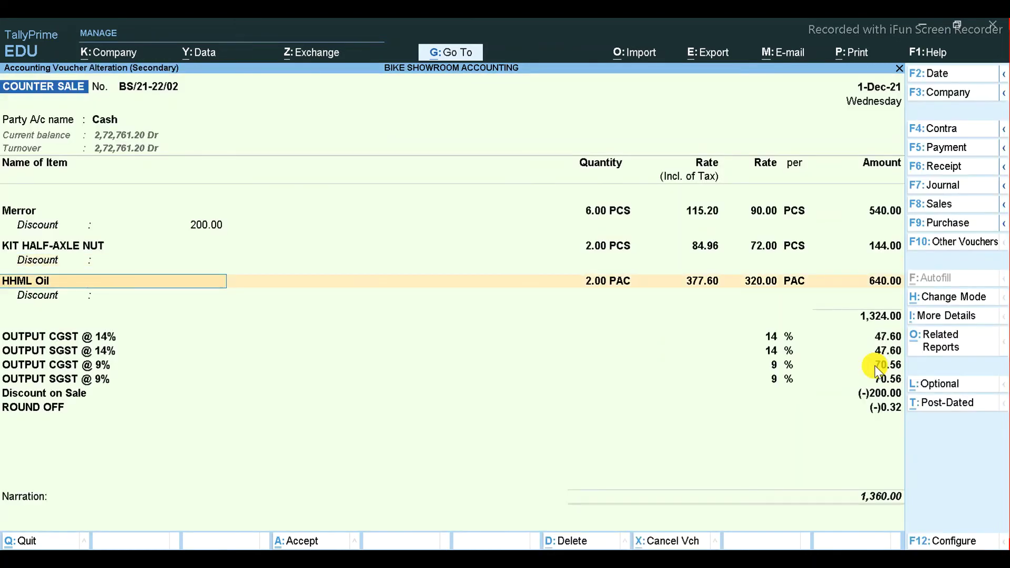
Enter a 640 discount on HHML Oil's row and save the counter sale voucher
key(Return)
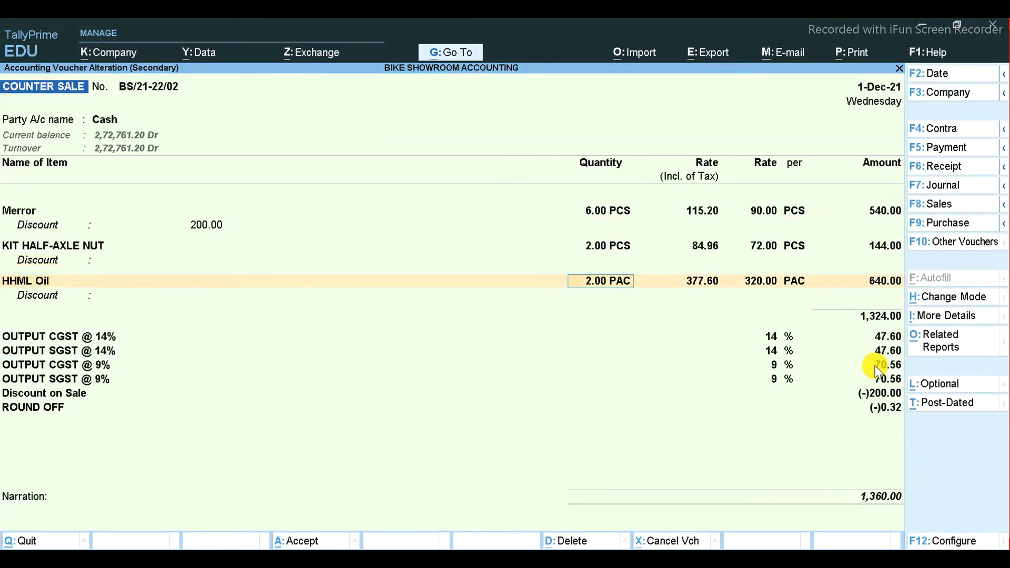
key(Return)
key(Return)
key(Return)
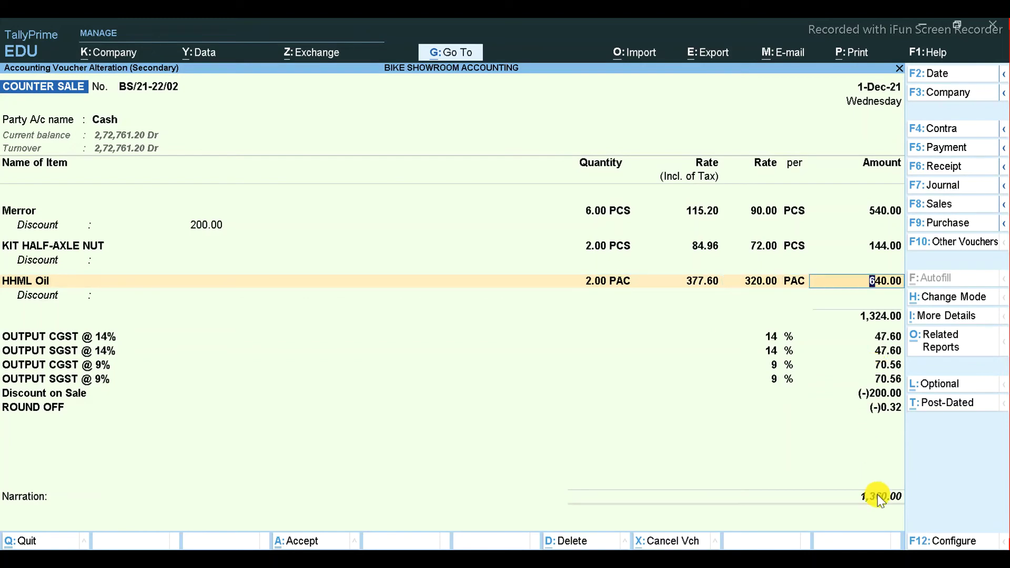
key(Return)
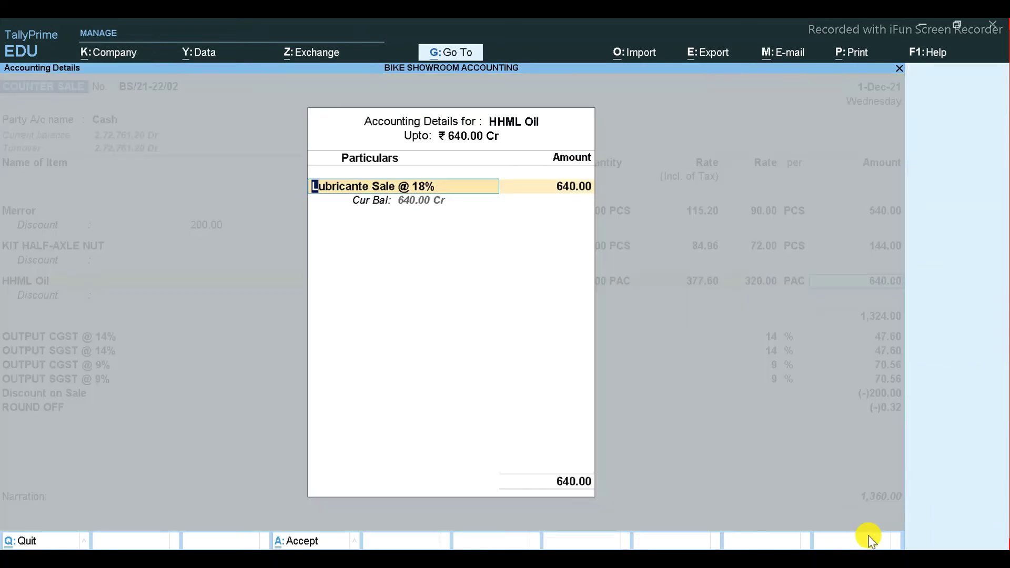
key(Return)
key(Return)
key(Return)
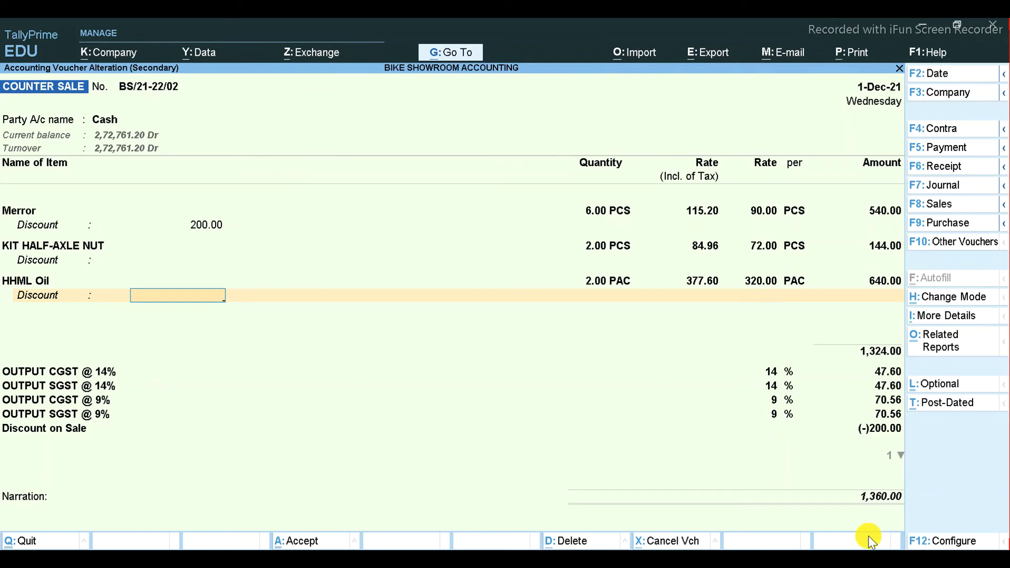
text(640)
key(Return)
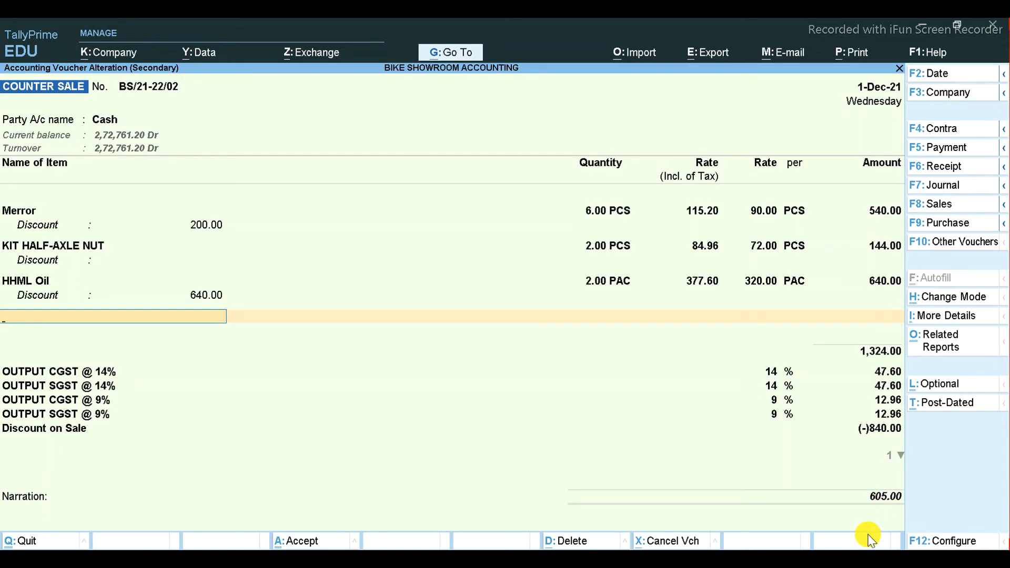
key(ctrl+a)
Confirm the save, verify 484+121 = 605 in the calculator, then hide it to view the voucher
key(Escape)
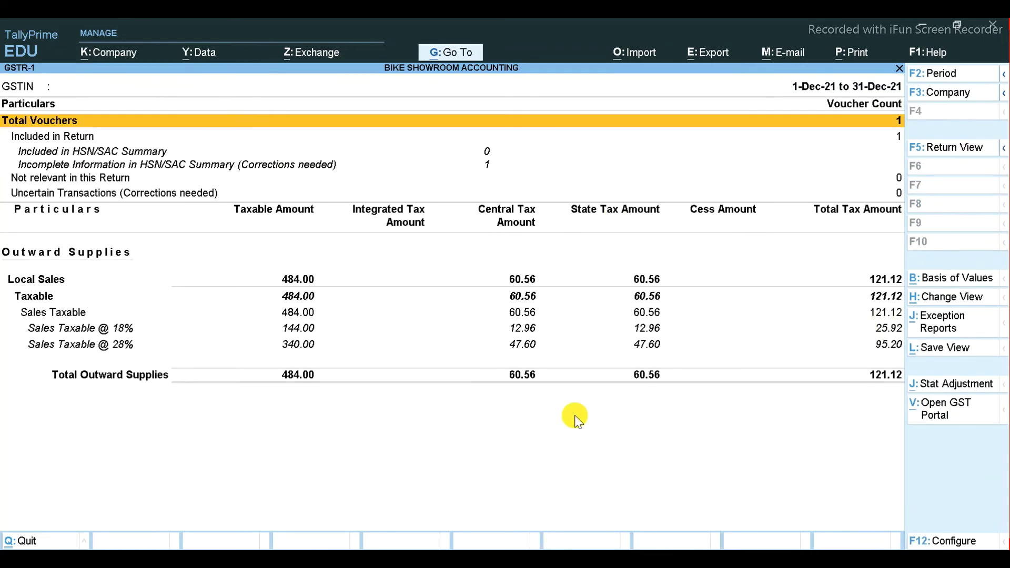
click(872, 543)
key(ctrl)
key(ctrl+n)
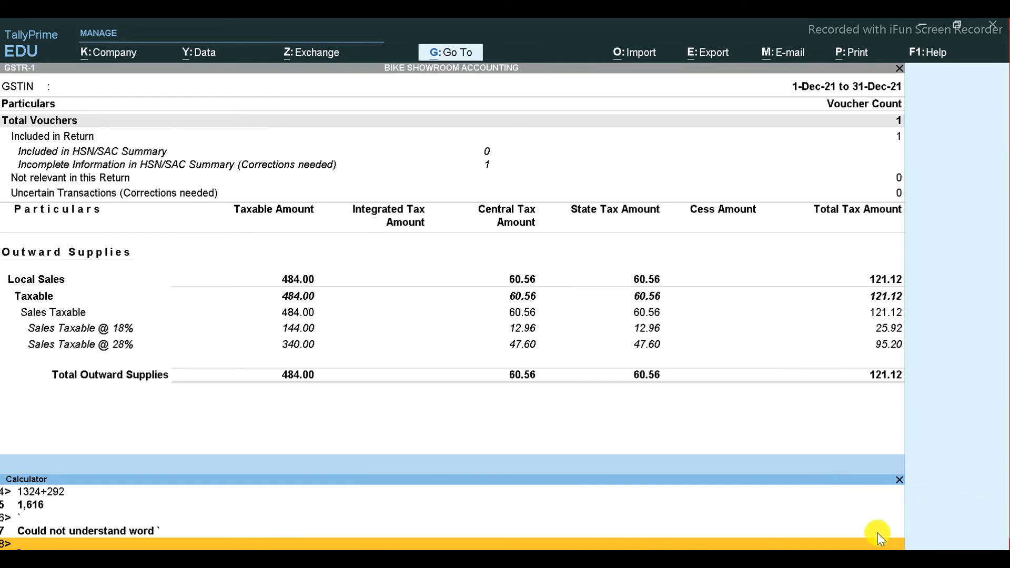
text(484+121)
key(Return)
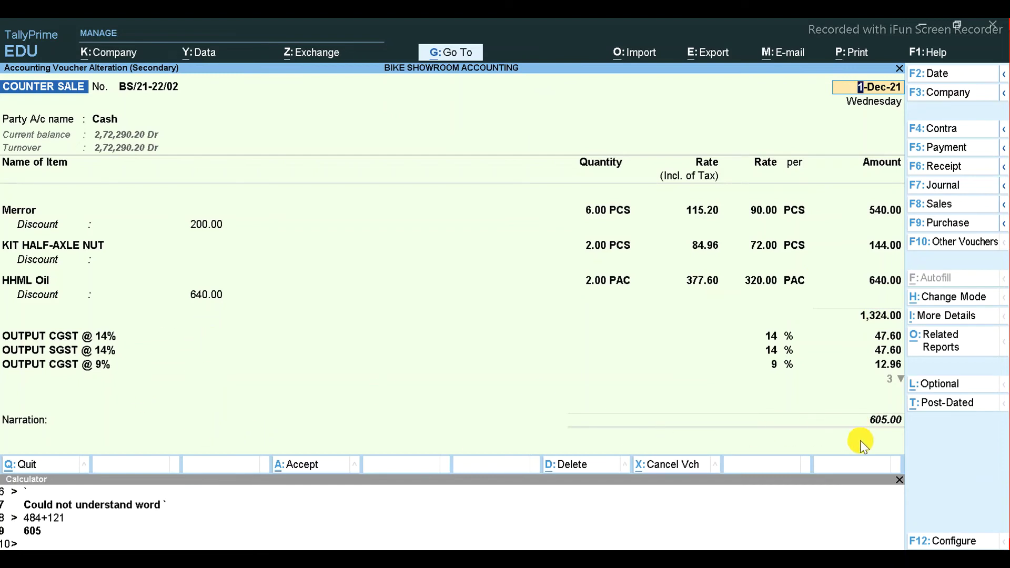
click(899, 482)
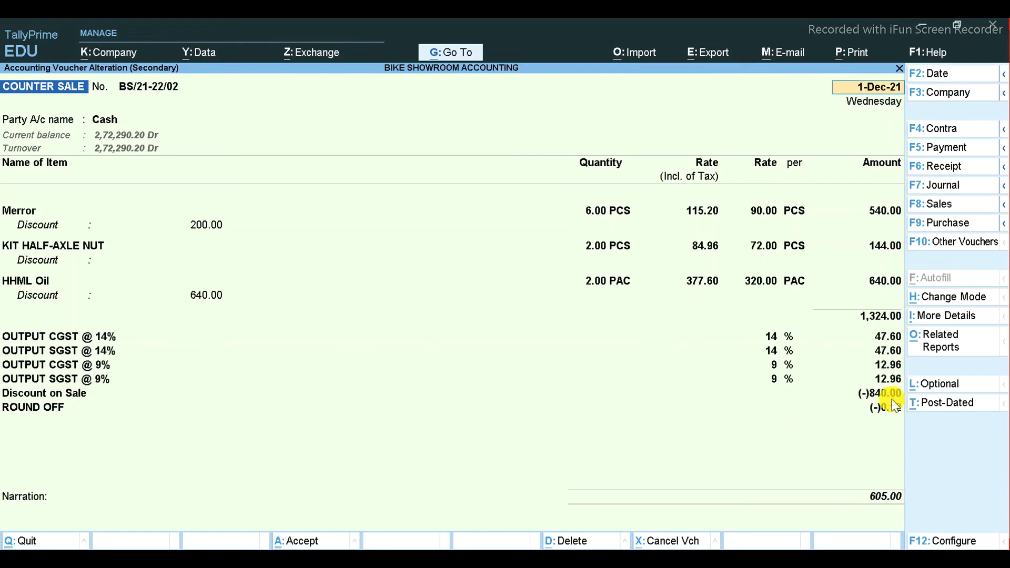
Quit the voucher, back out to Gateway and open the Discount on Sale ledger's vouchers
key(y)
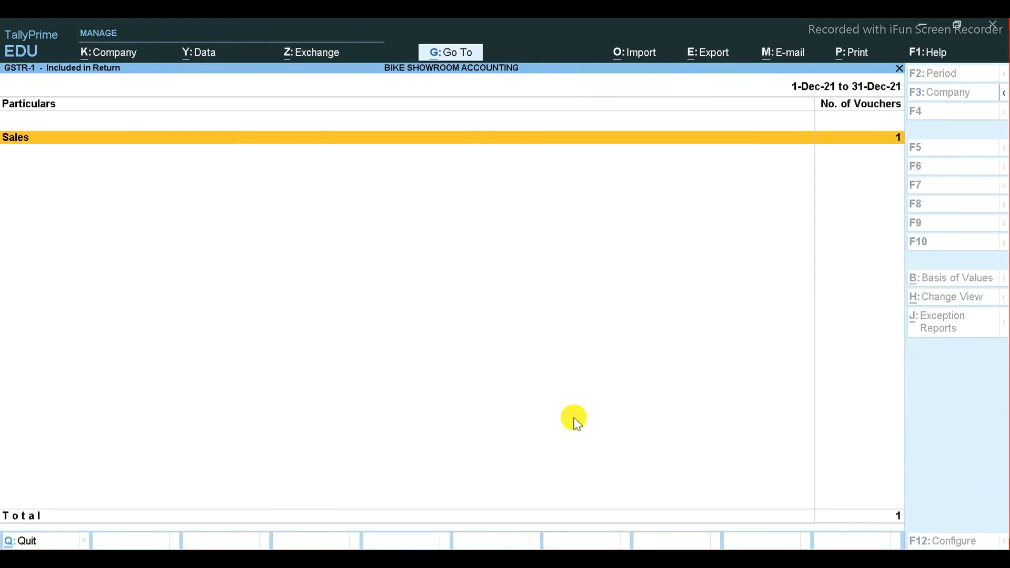
key(Escape)
key(Escape)
key(Escape)
key(Escape)
key(Escape)
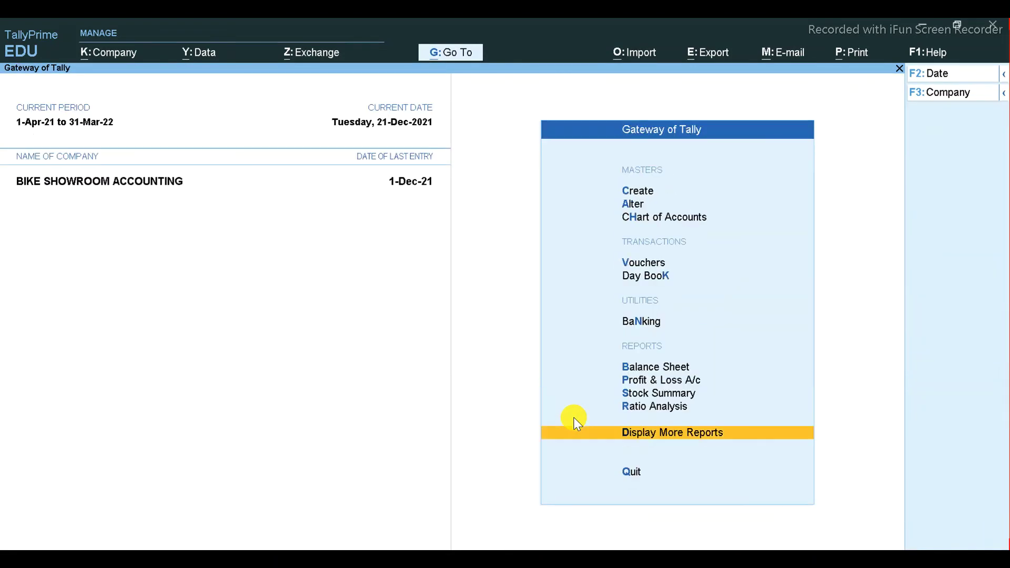
key(Return)
text(lD)
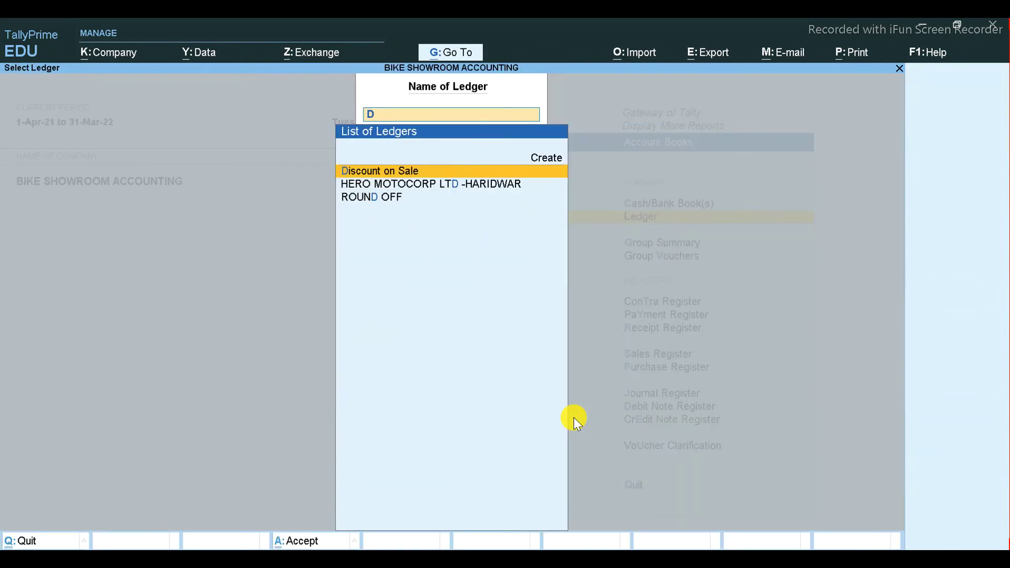
text(is)
key(Return)
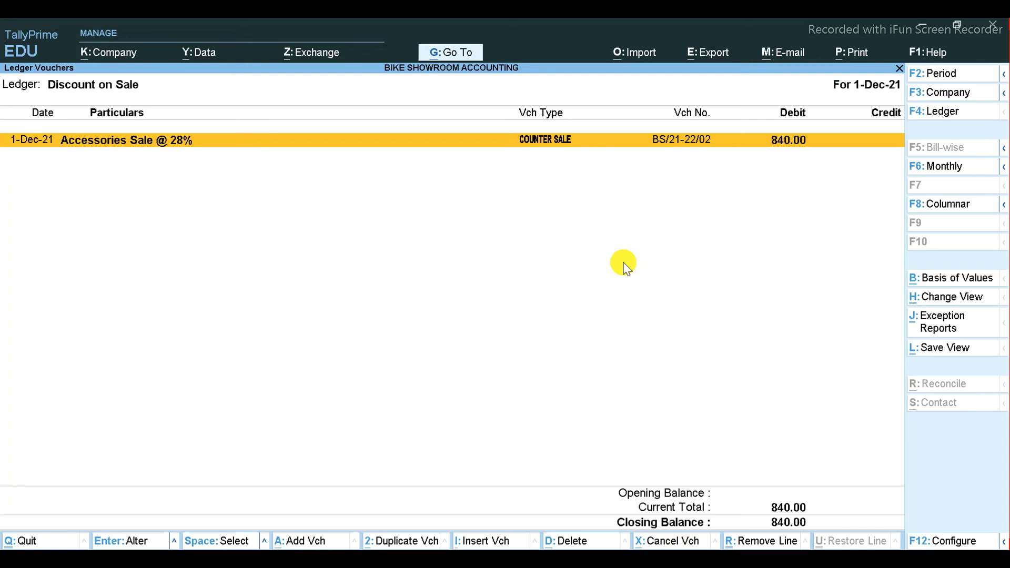
Open the 840 counter sale voucher and inspect the Discount on Sale ledger master
key(Return)
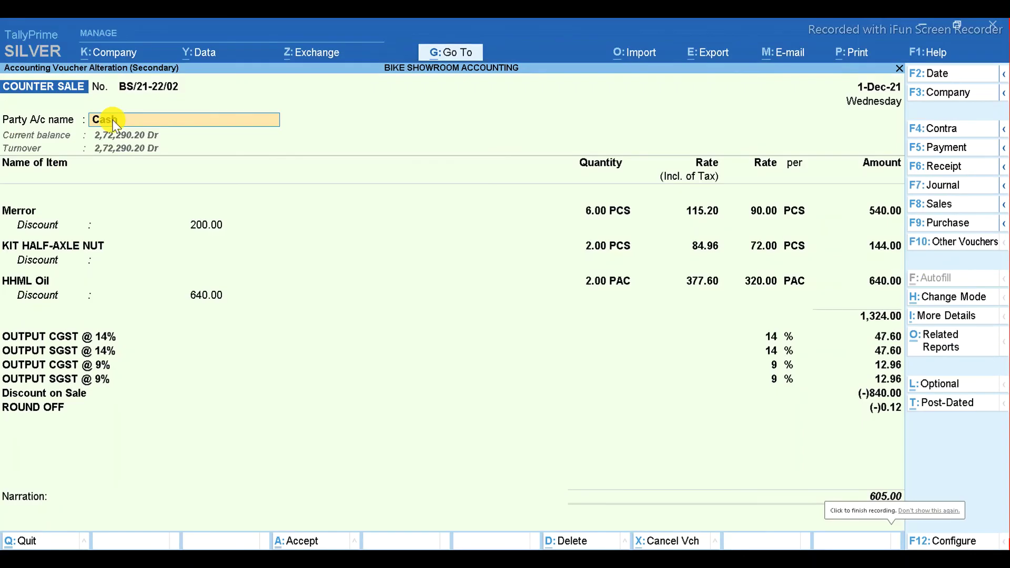
click(46, 401)
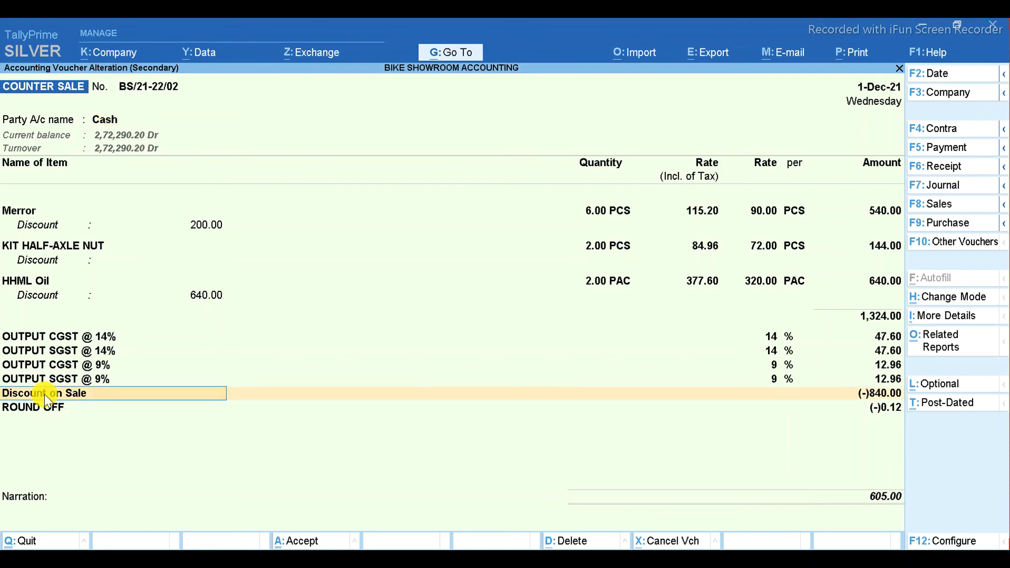
key(ctrl+Return)
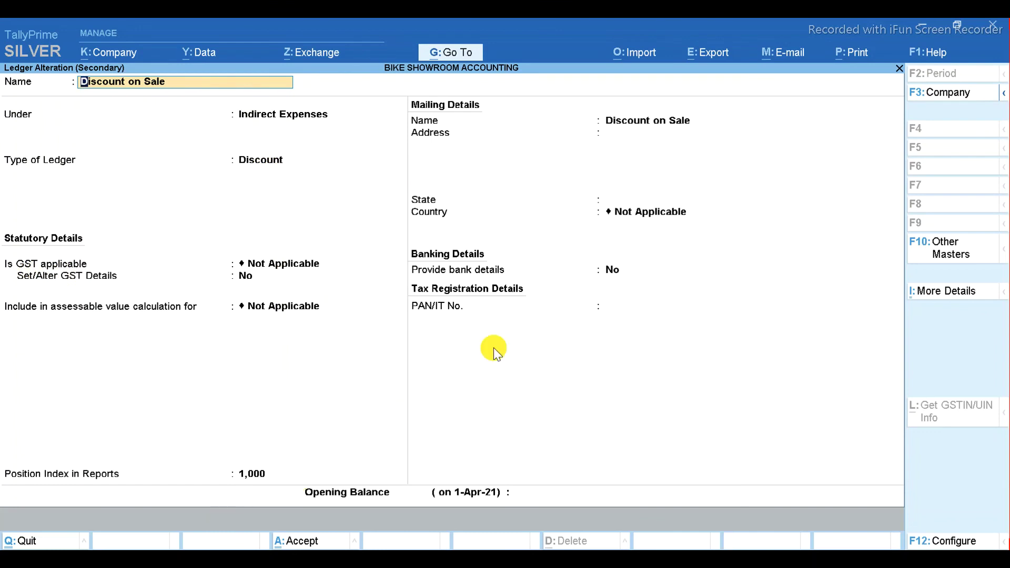
ctrl+click(648, 271)
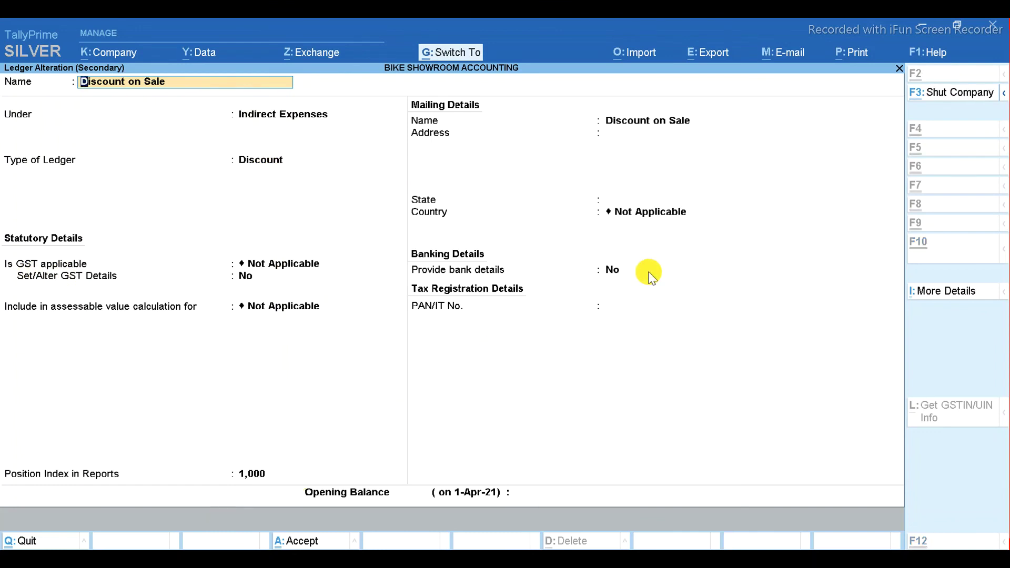
key(ctrl+a)
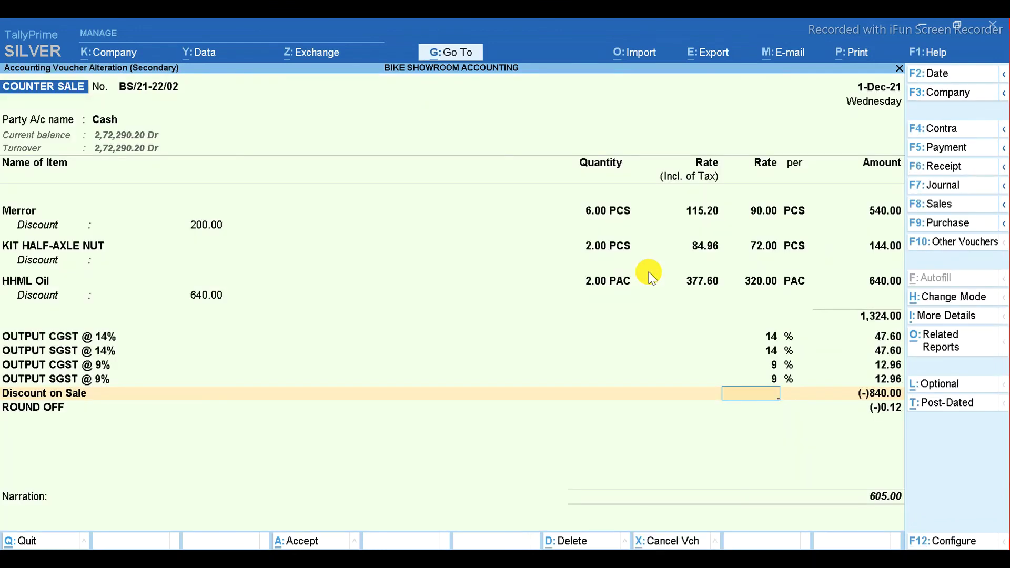
Move past the discount and round-off amounts to the voucher's narration
key(Return)
key(Return)
key(Return)
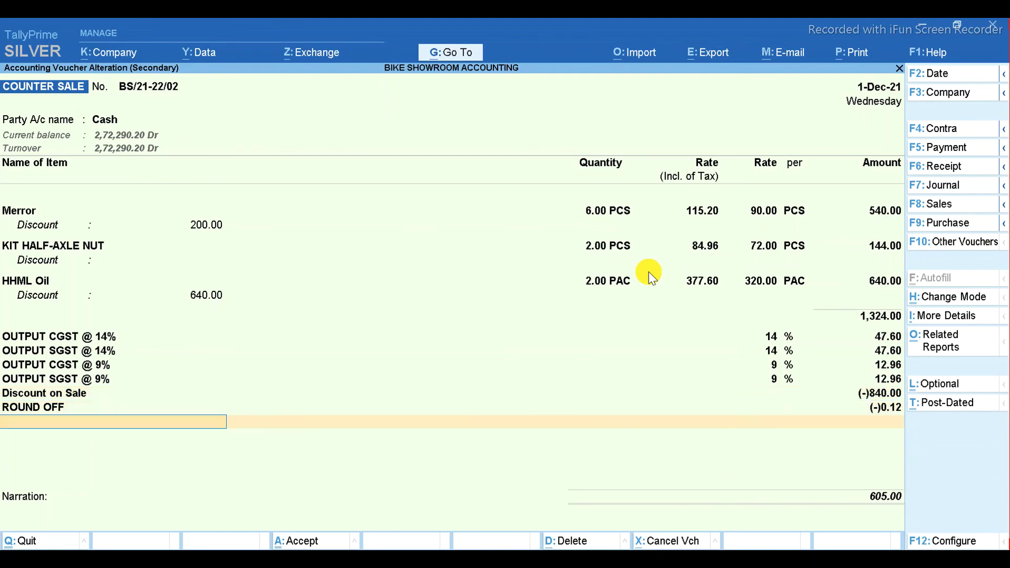
key(Return)
key(Return)
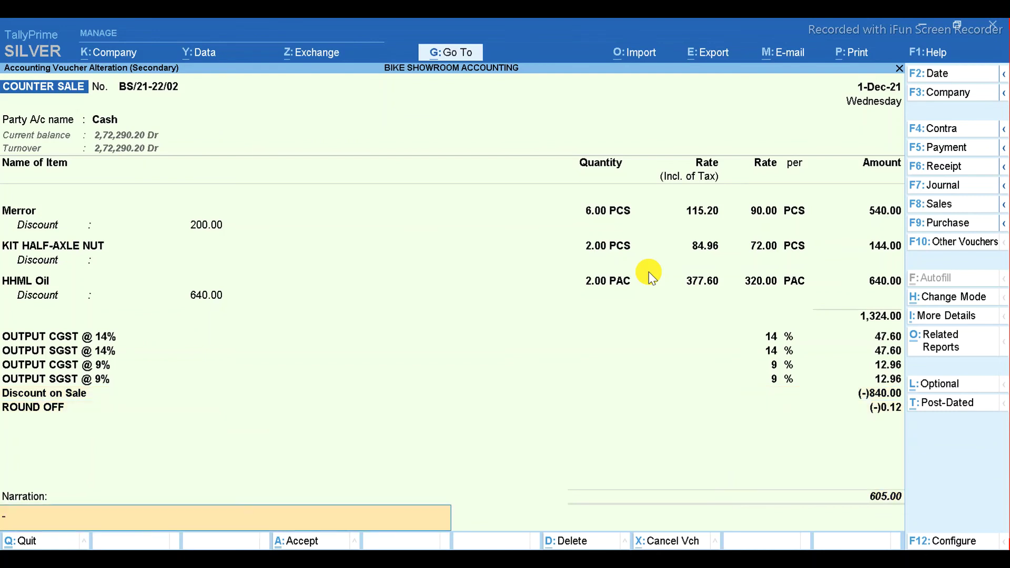
key(Return)
key(Return)
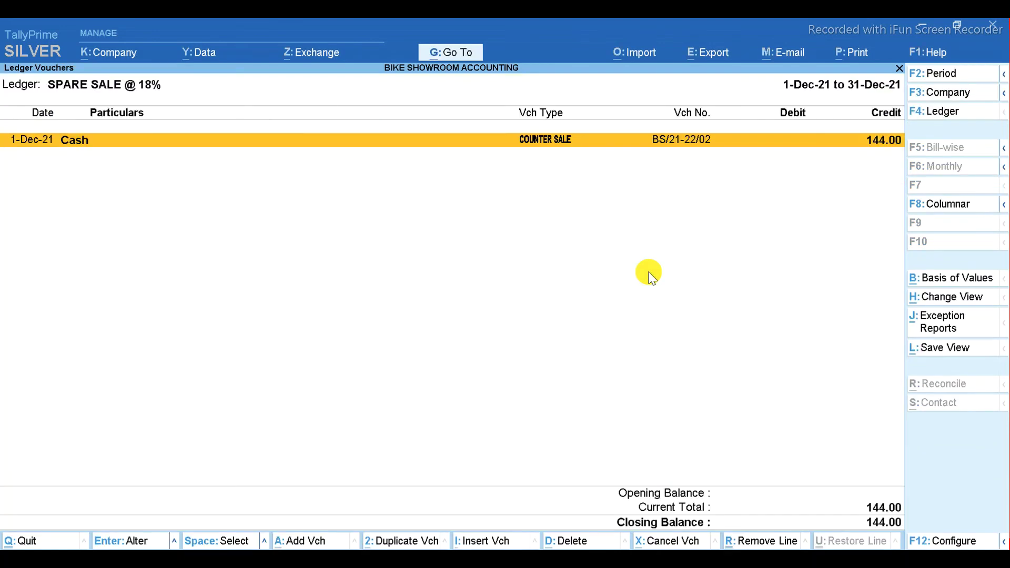
Back out to Gateway and open the GSTR-1 report under Statutory and GST Reports
key(Escape)
key(Escape)
key(Escape)
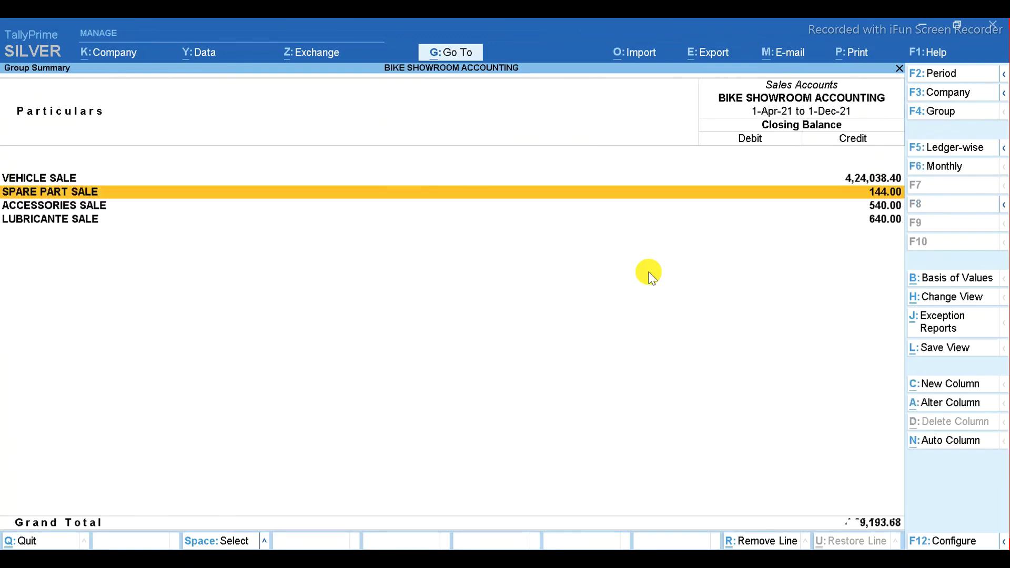
key(Escape)
key(Escape)
key(d)
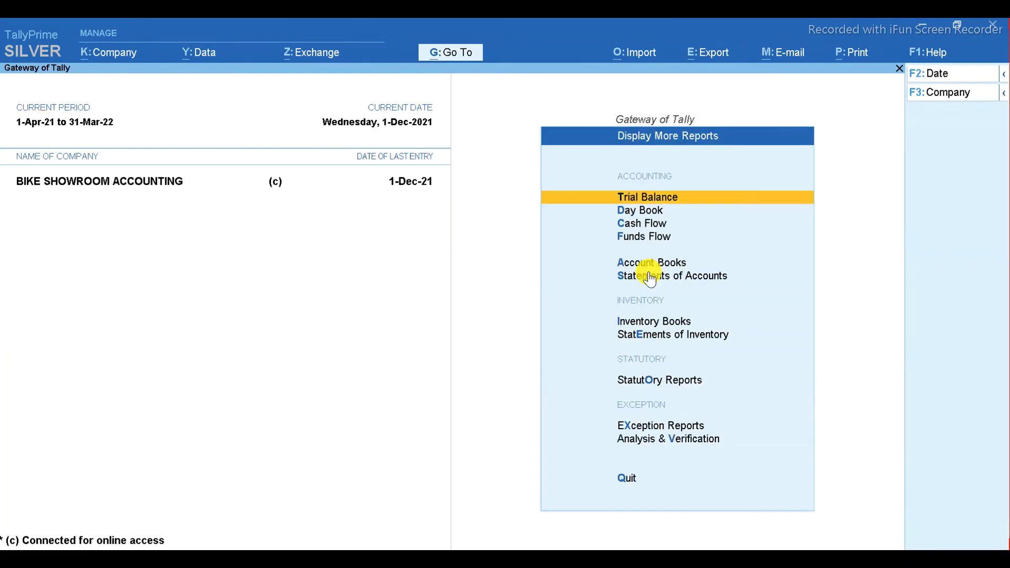
key(o)
key(g)
key(Return)
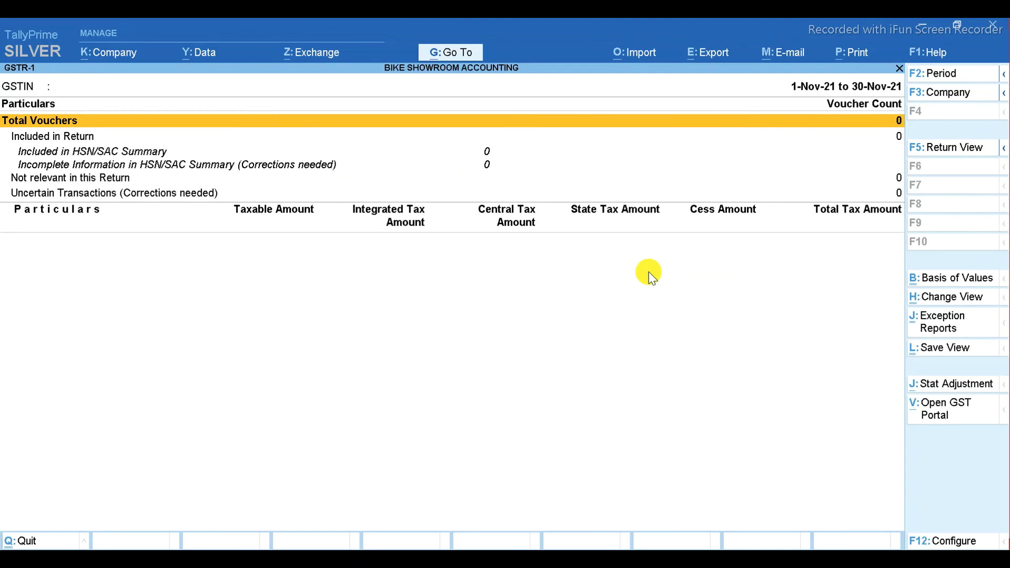
Set the GSTR-1 period to 1-12-2021 through 31-12-2021
key(alt+F2)
text(1)
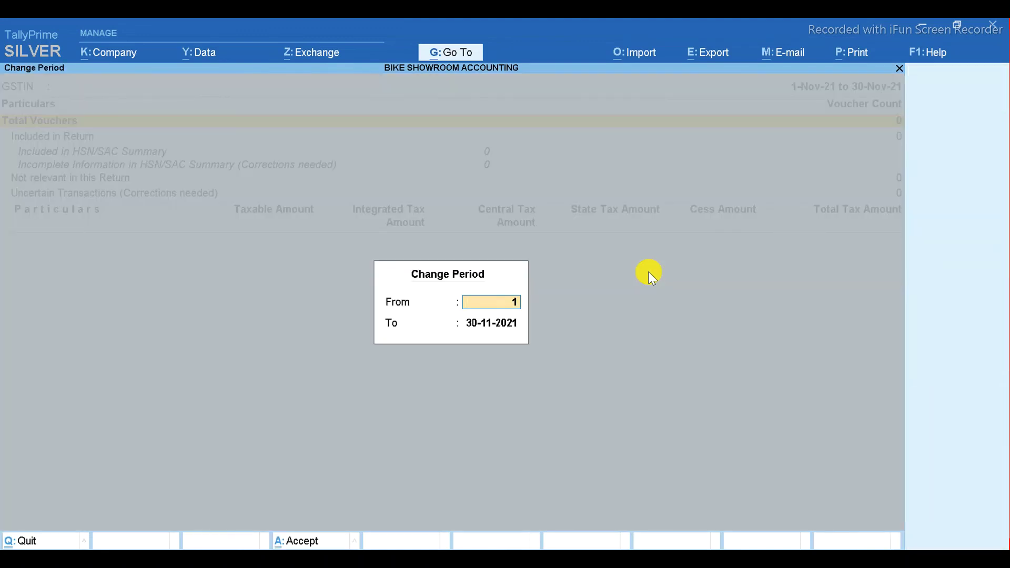
text(.12)
key(Return)
text(31)
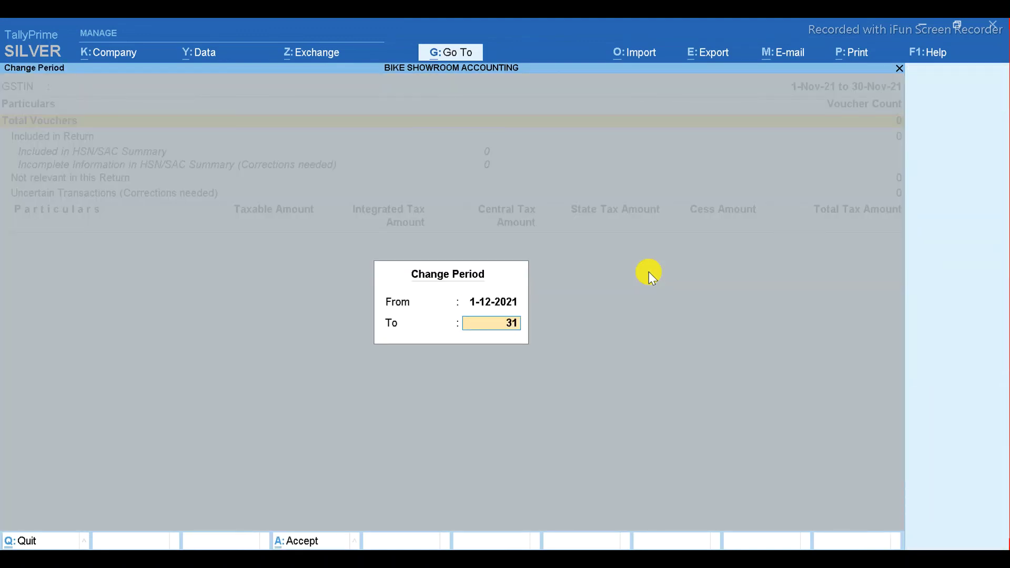
text(.12)
key(Return)
Expand sales by tax rate (144.00 at 18%, 340.00 at 28%) and check the 28% voucher
key(Down)
key(Down)
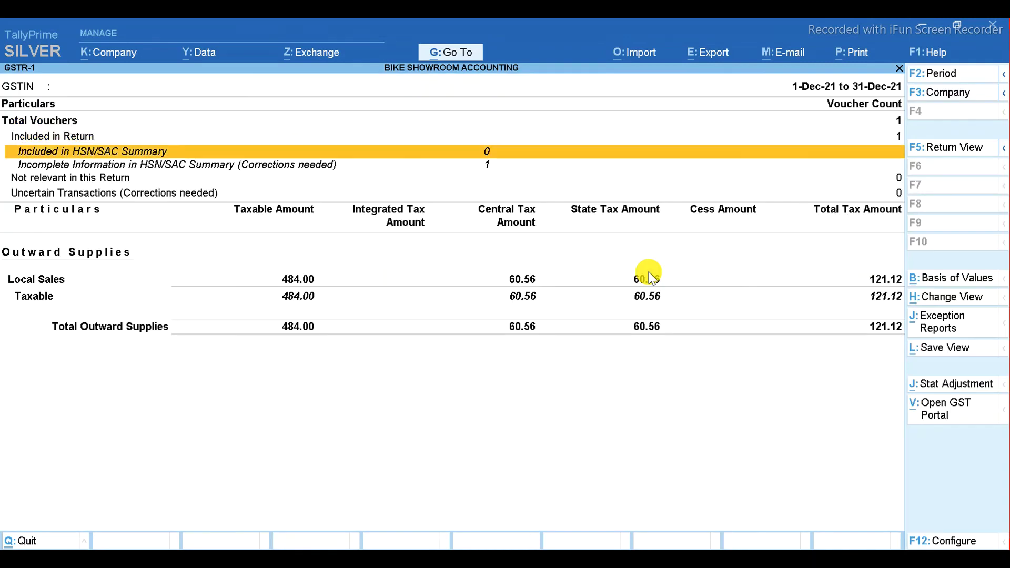
key(Down)
key(Down)
key(Down)
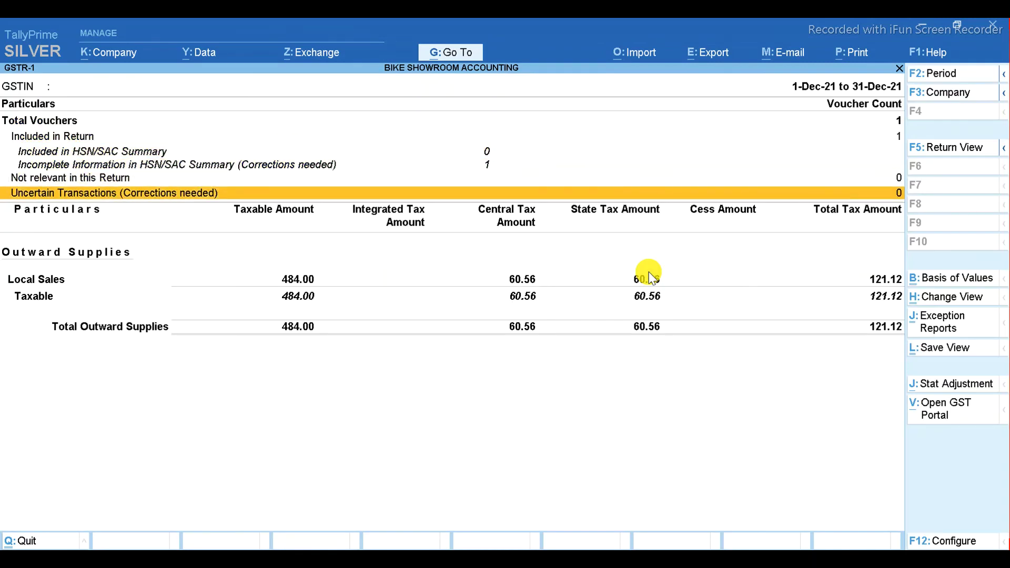
key(alt+F5)
key(Down)
key(Down)
key(Down)
key(Down)
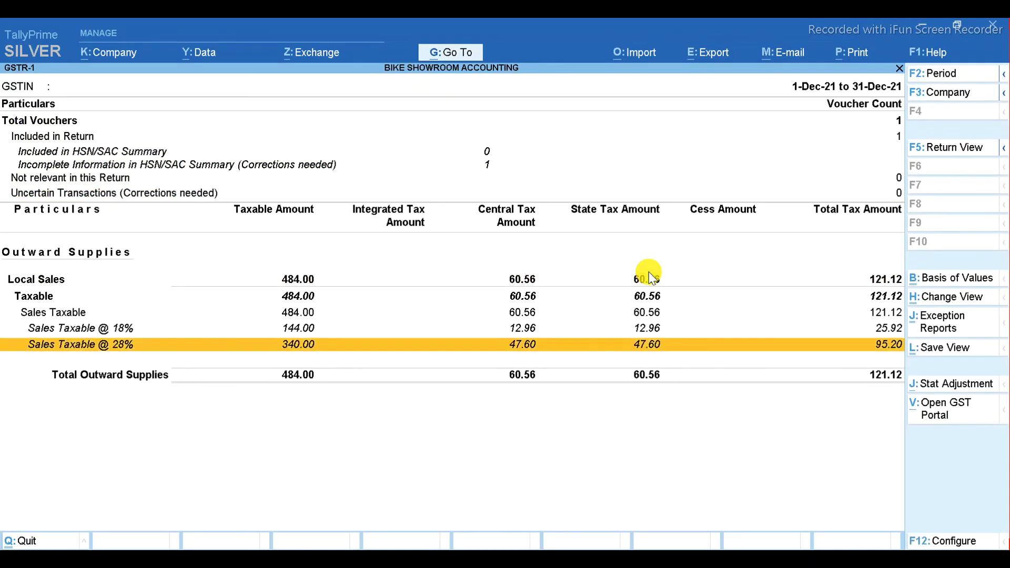
key(Up)
key(Down)
key(Return)
click(603, 517)
key(Return)
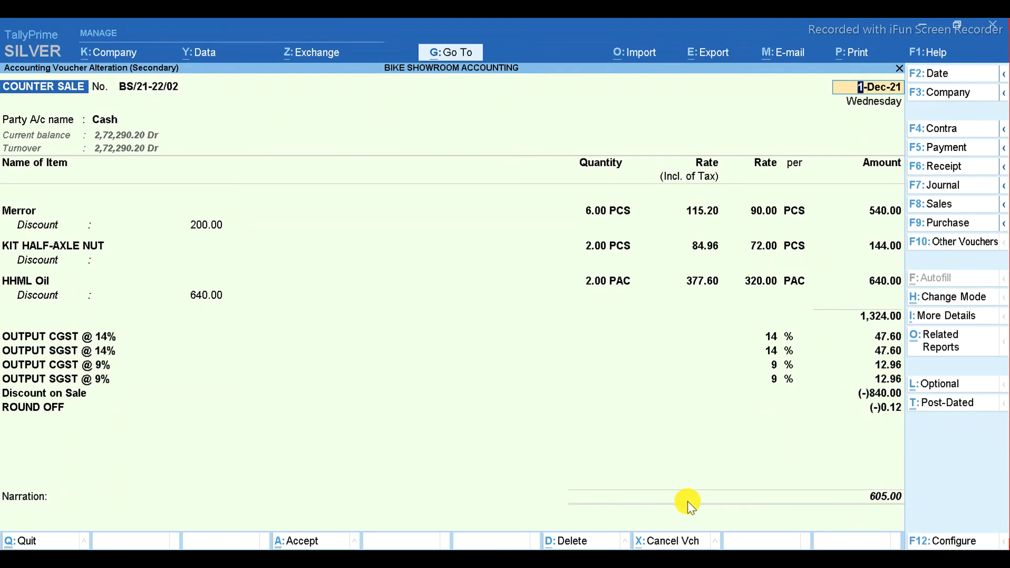
key(Escape)
key(Escape)
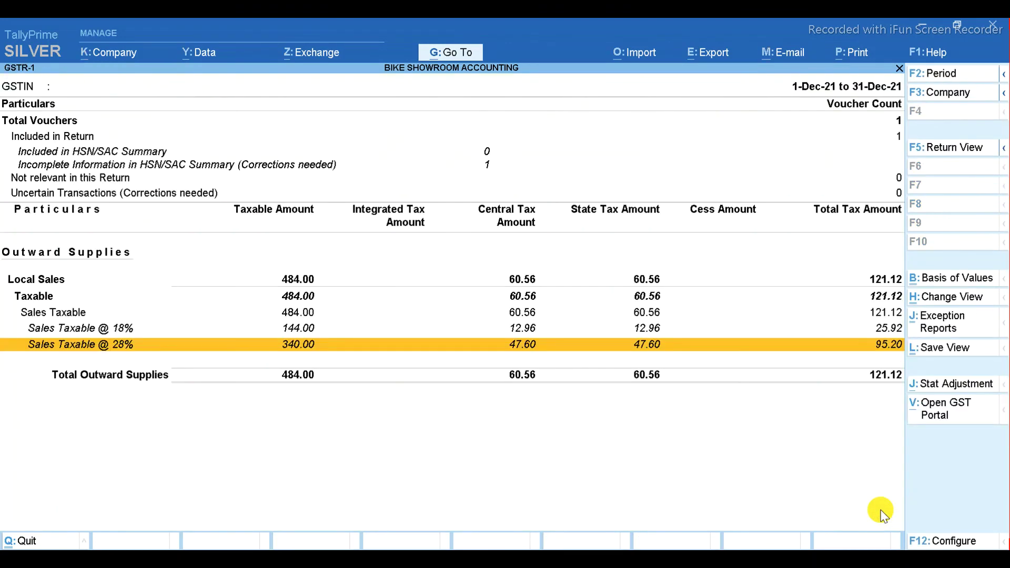